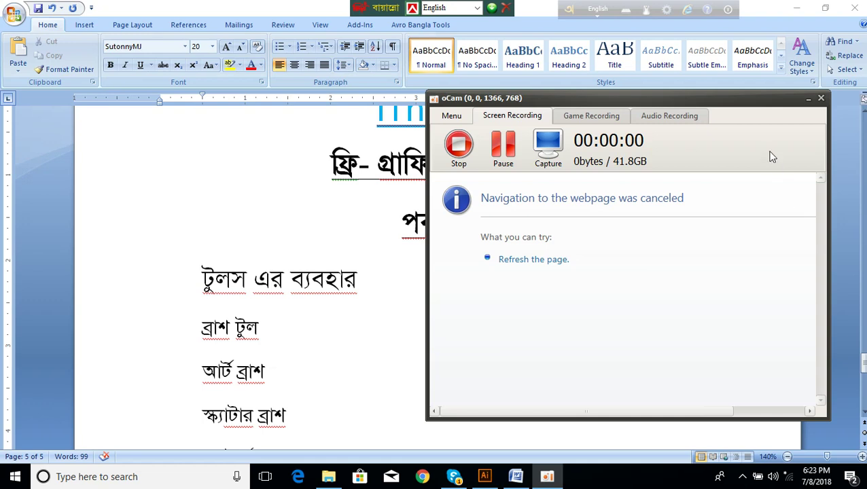
# Review the Word outline document around the পর্ব -৬ heading
pyautogui.click(808, 98)
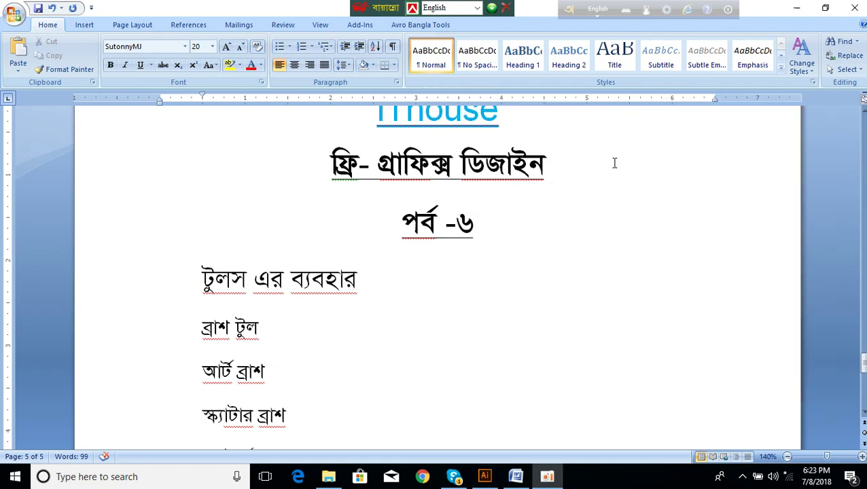
pyautogui.click(489, 223)
pyautogui.scroll(5, 454, 337)
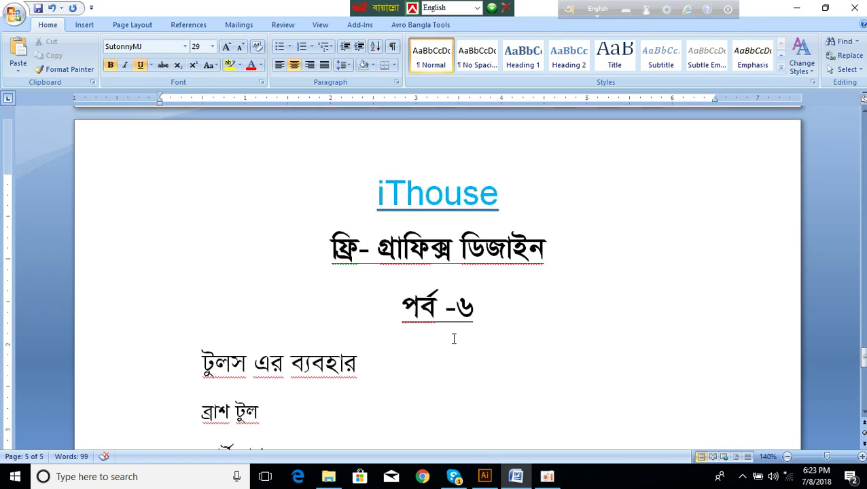
pyautogui.scroll(-3, 456, 337)
pyautogui.scroll(-2, 458, 334)
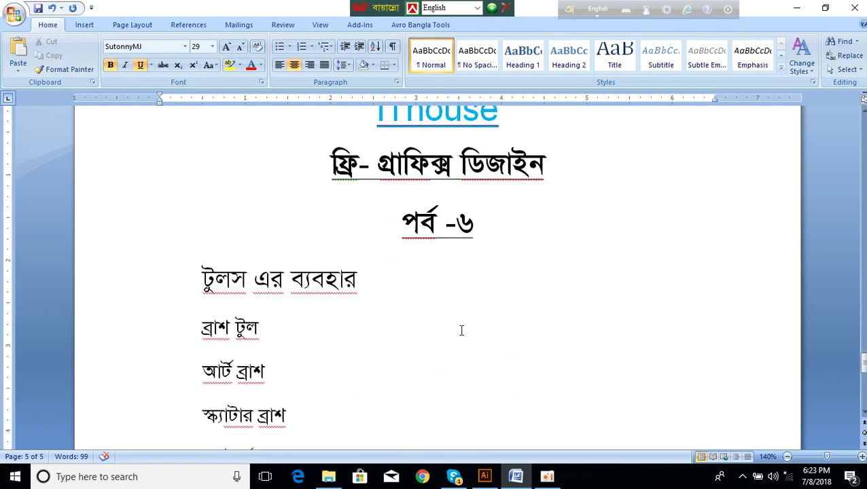
pyautogui.scroll(5, 462, 330)
pyautogui.scroll(3, 461, 329)
pyautogui.scroll(4, 381, 232)
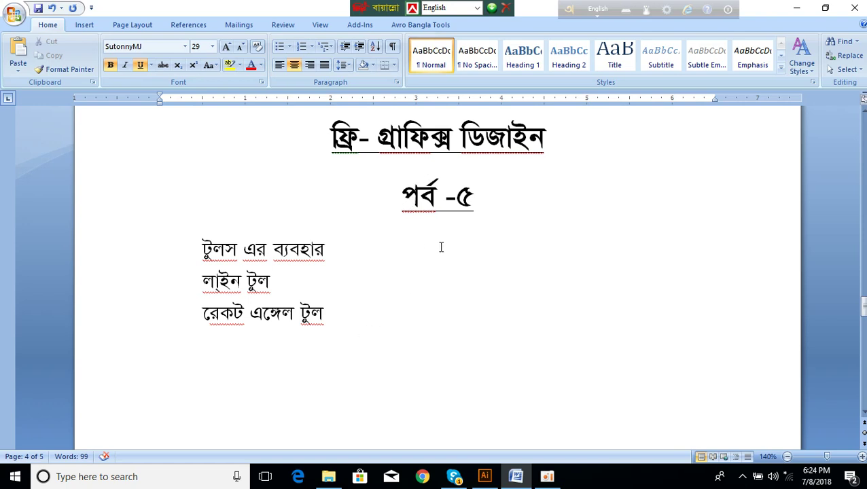
# Scroll through the Word outline's tool list after the last listed tool, briefly checking Illustrator
pyautogui.click(360, 322)
pyautogui.scroll(-4, 442, 302)
pyautogui.scroll(-5, 442, 302)
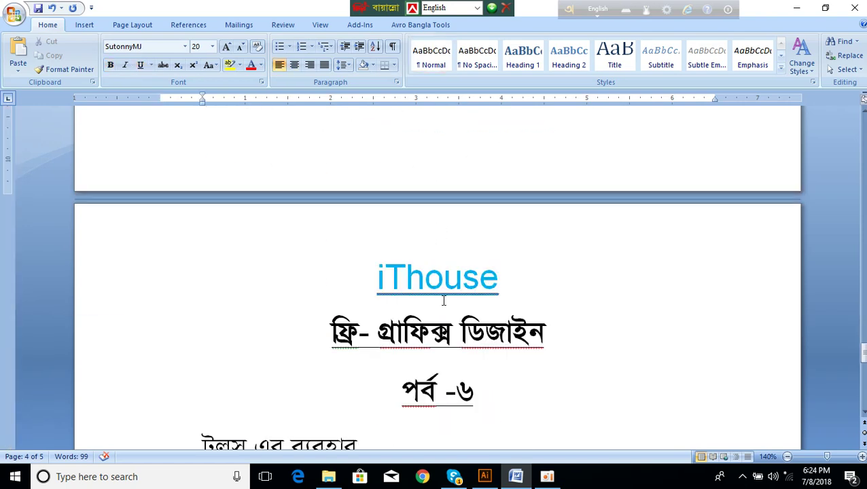
pyautogui.scroll(-4, 445, 300)
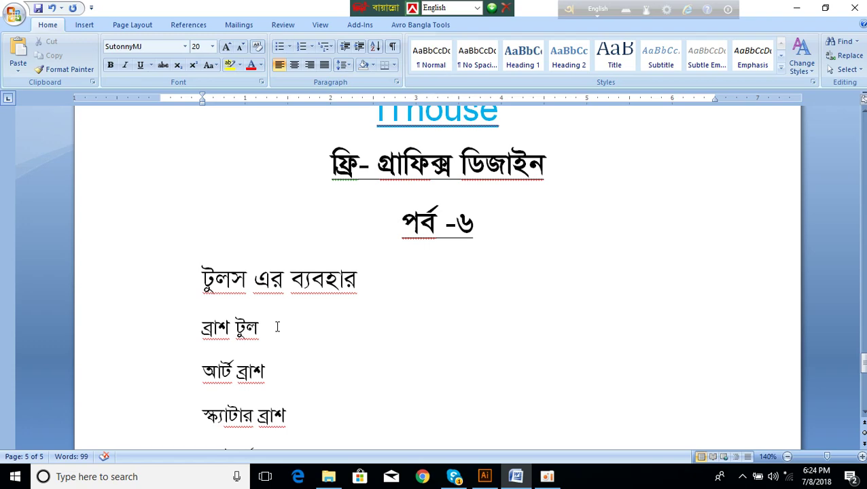
pyautogui.click(484, 476)
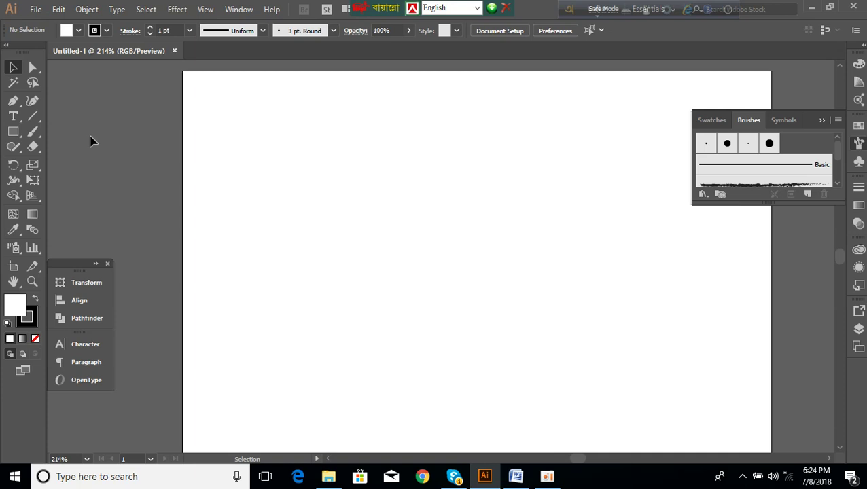
pyautogui.click(516, 476)
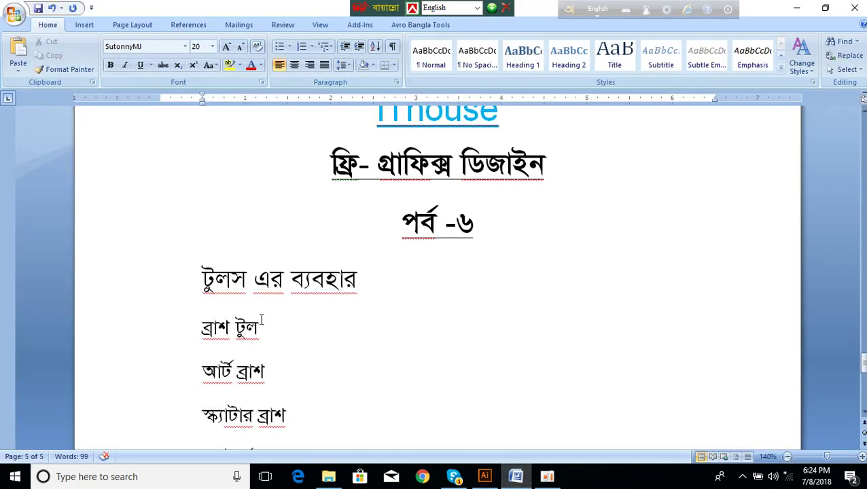
pyautogui.scroll(-1, 262, 319)
# Select the brush tool, art brush, scatter brush and pattern brush lines in the Word outline
pyautogui.moveTo(203, 247); pyautogui.dragTo(273, 248)
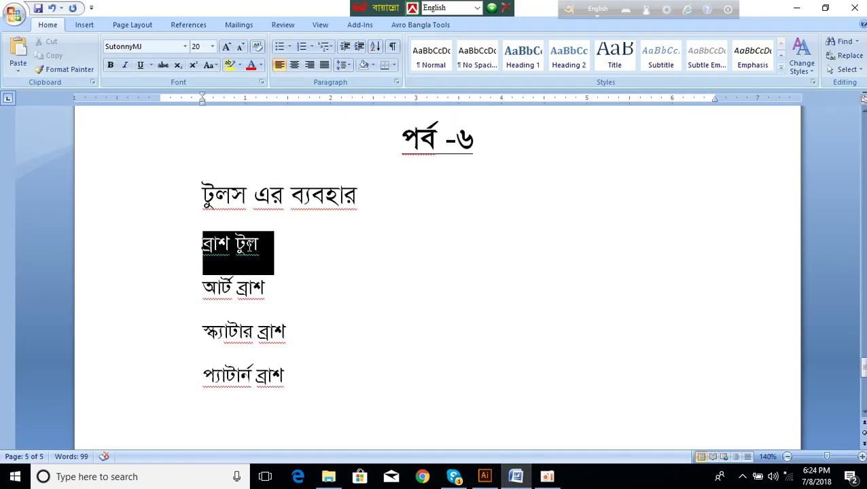
pyautogui.click(231, 287)
pyautogui.moveTo(203, 287); pyautogui.dragTo(348, 299)
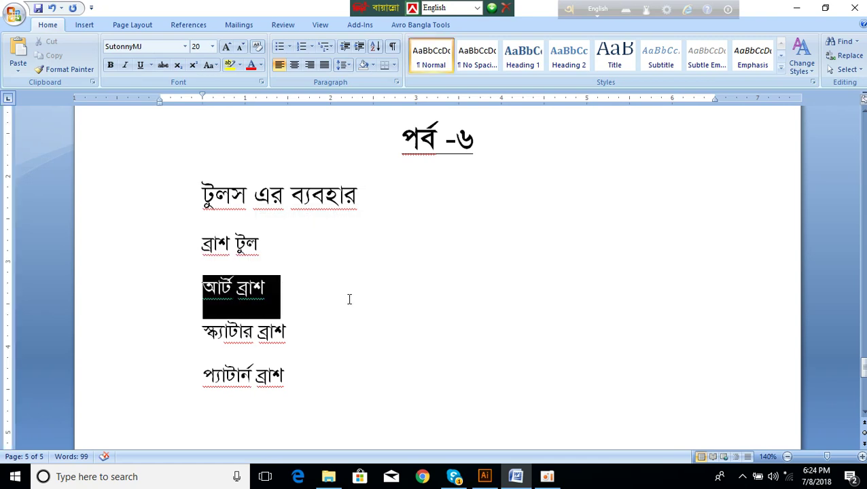
pyautogui.moveTo(203, 331); pyautogui.dragTo(288, 332)
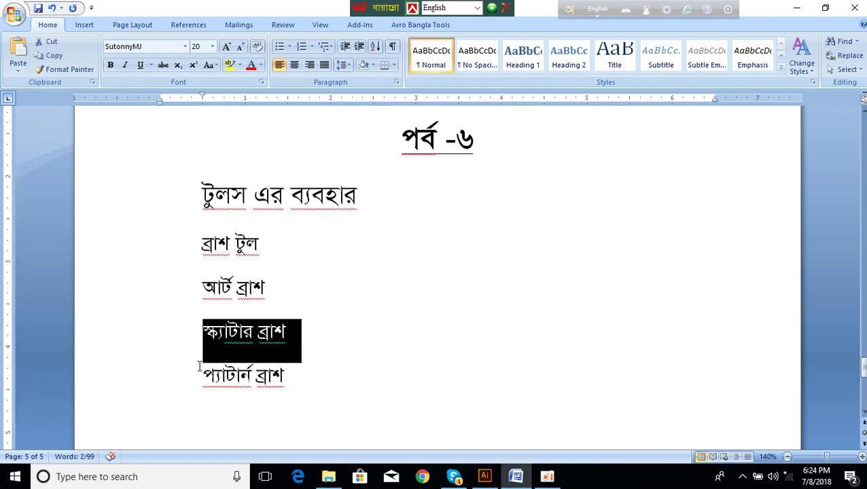
pyautogui.moveTo(199, 374); pyautogui.dragTo(293, 373)
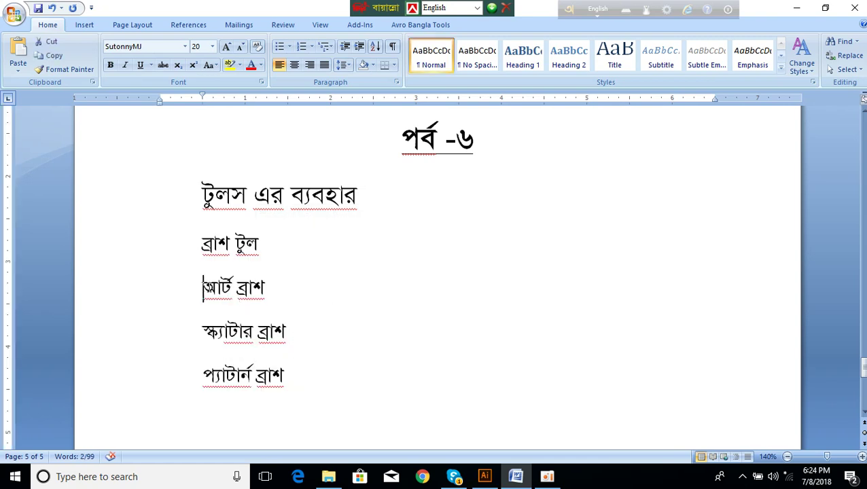
pyautogui.moveTo(202, 287)
pyautogui.mouseDown()
pyautogui.moveTo(287, 330)
pyautogui.moveTo(294, 367)
pyautogui.mouseUp()
# Select three brush topic lines, then make Illustrator's Brushes panel taller to show all four brushes
pyautogui.click(387, 377)
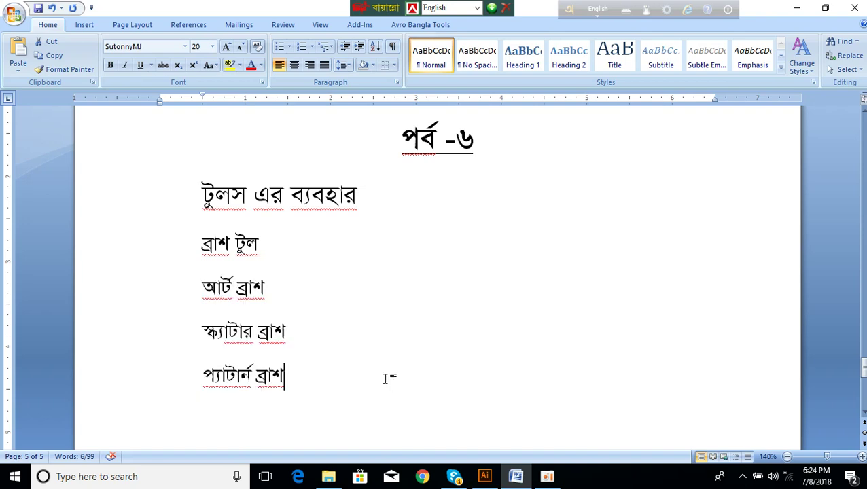
pyautogui.click(483, 476)
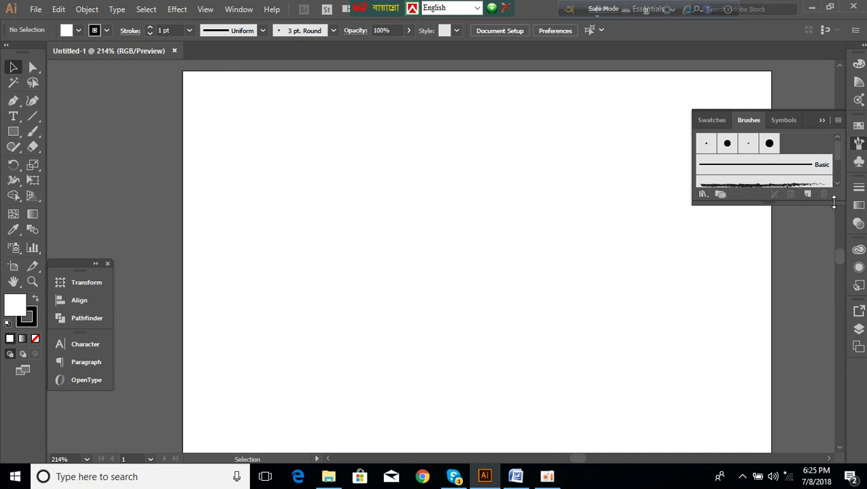
pyautogui.moveTo(834, 204); pyautogui.dragTo(831, 275)
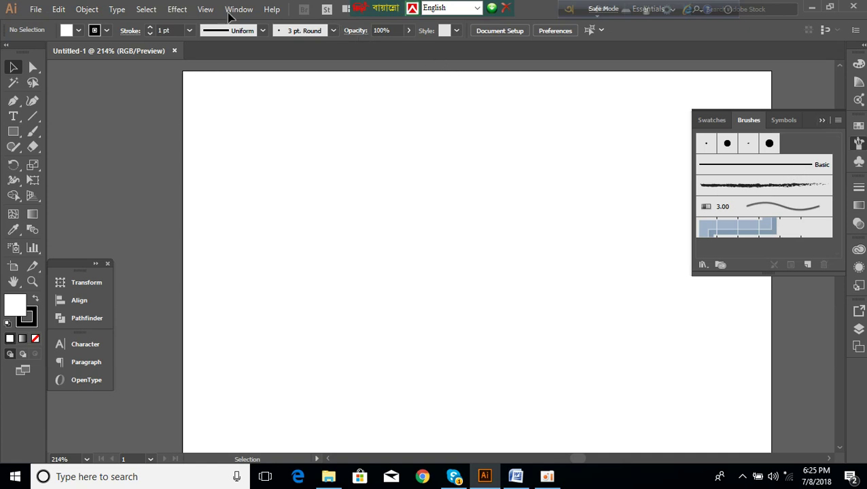
# Choose the Paintbrush tool and set Charcoal - Feather as the current brush
pyautogui.click(239, 9)
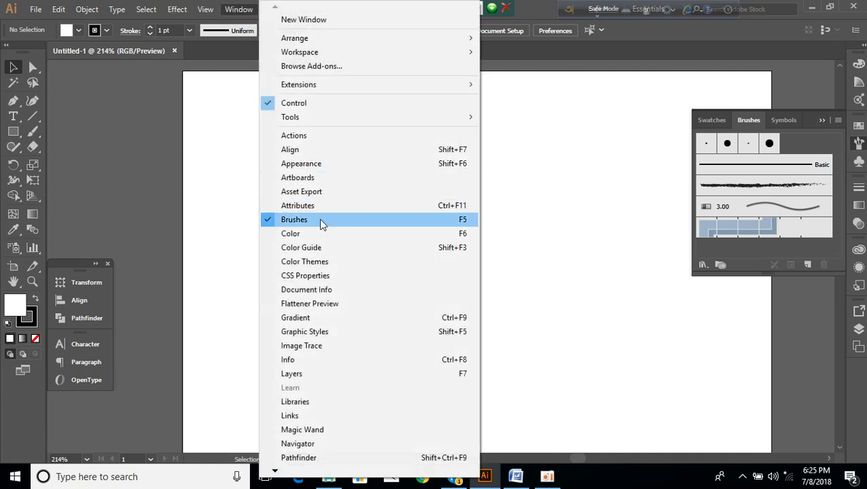
pyautogui.click(419, 223)
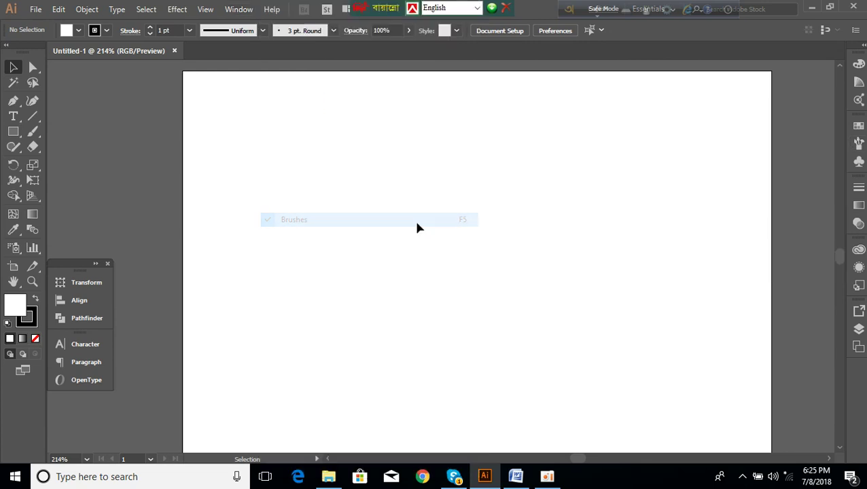
pyautogui.click(32, 131)
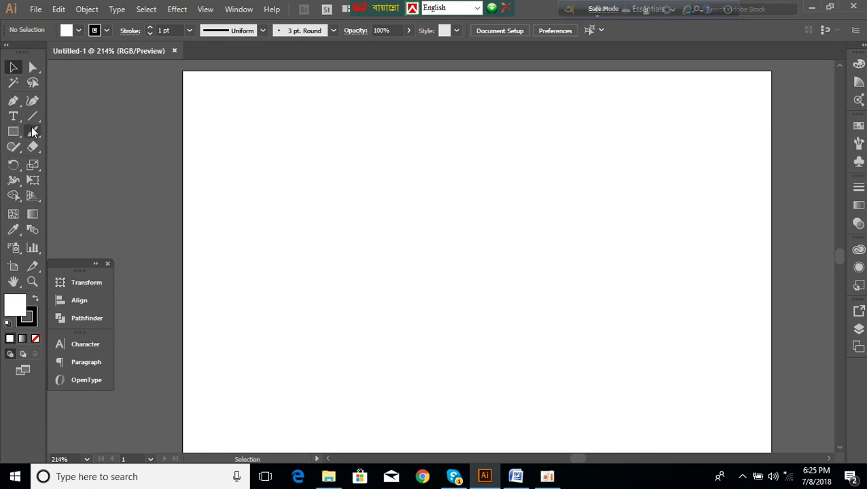
pyautogui.click(247, 10)
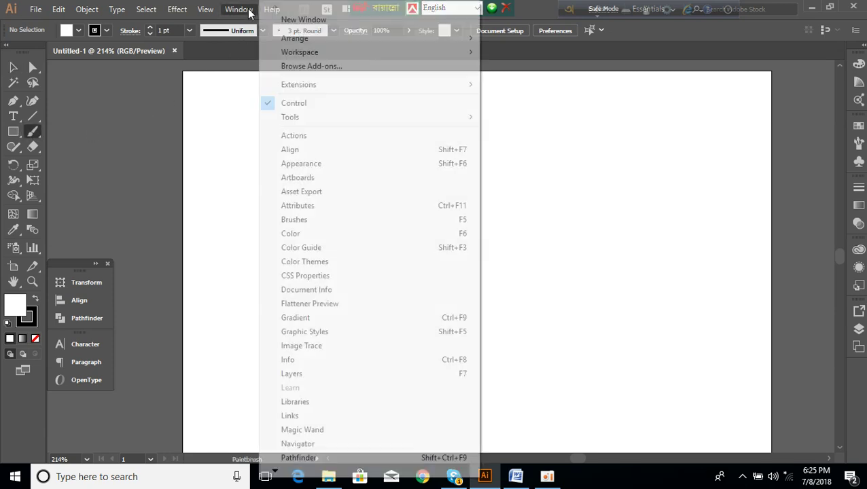
pyautogui.click(294, 219)
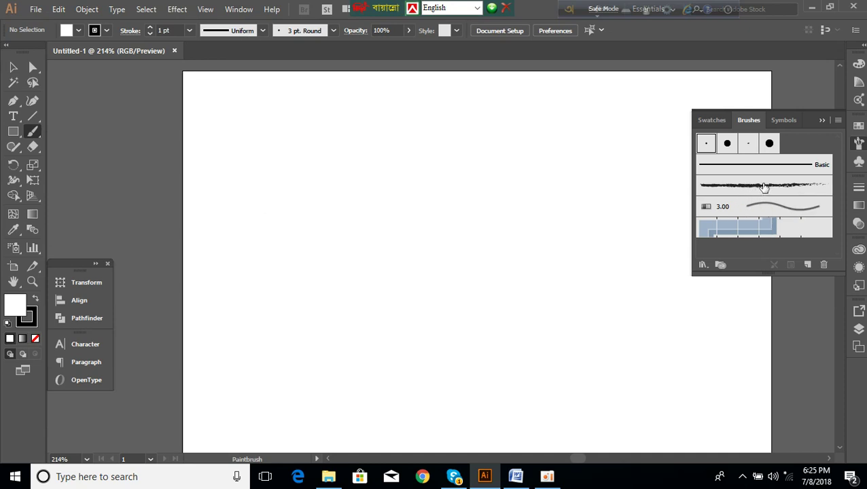
pyautogui.click(762, 185)
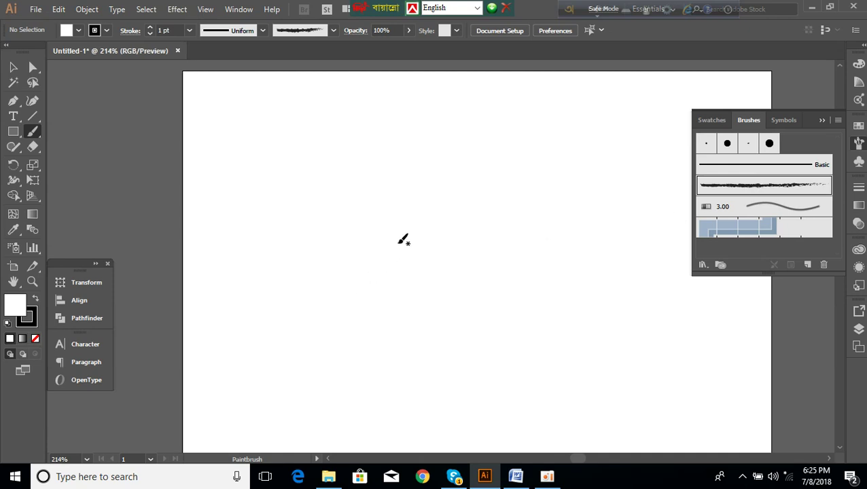
# Paint three Charcoal - Feather strokes: a short diagonal, an angled bend and a long curve
pyautogui.moveTo(399, 251); pyautogui.dragTo(520, 189)
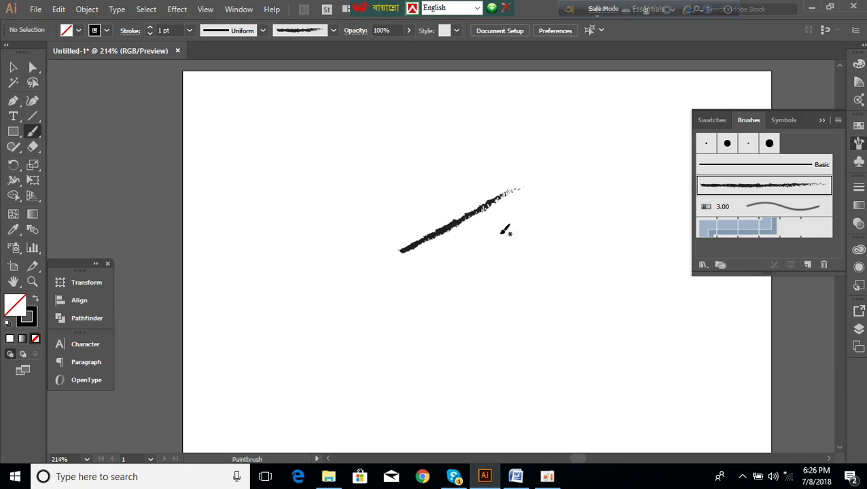
pyautogui.moveTo(399, 336); pyautogui.dragTo(443, 95)
pyautogui.moveTo(420, 367)
pyautogui.mouseDown()
pyautogui.moveTo(581, 175)
pyautogui.moveTo(605, 173)
pyautogui.mouseUp()
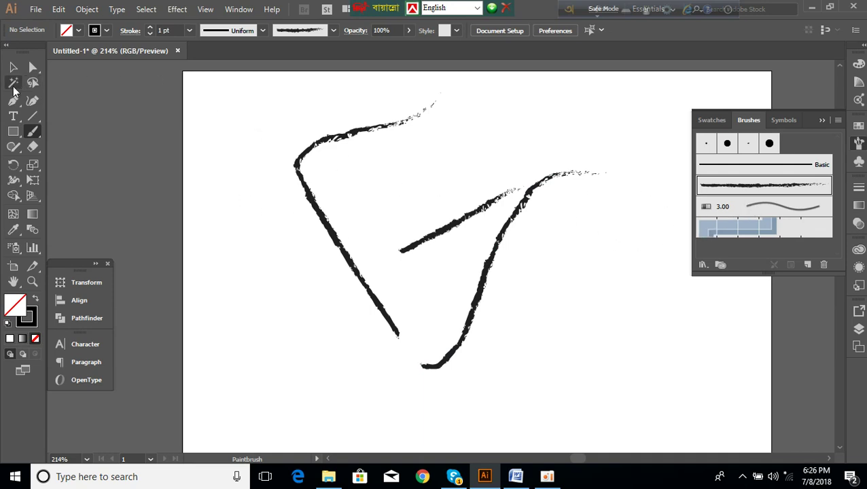
pyautogui.click(11, 70)
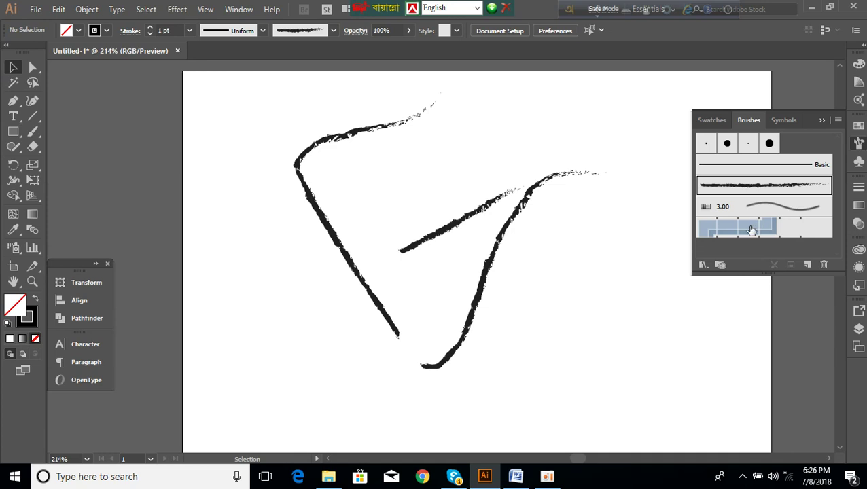
# Draw a rectangle over the left branch with the blue pattern brush border, then select all artwork
pyautogui.click(751, 231)
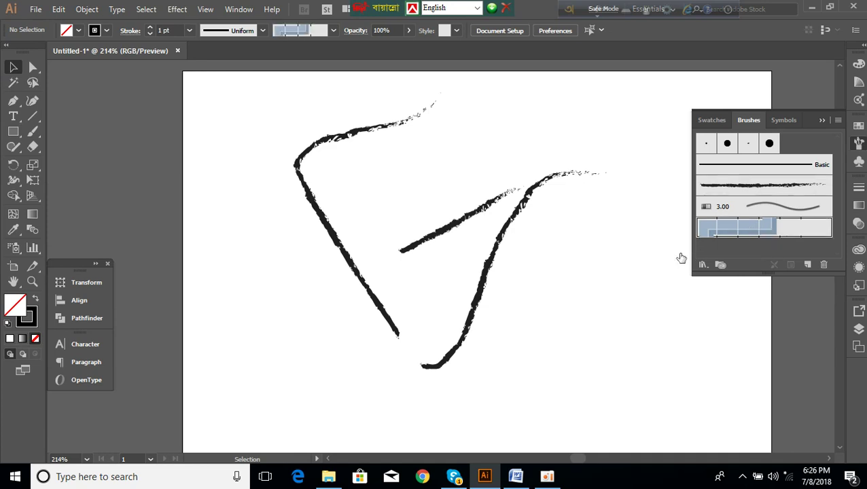
pyautogui.click(12, 133)
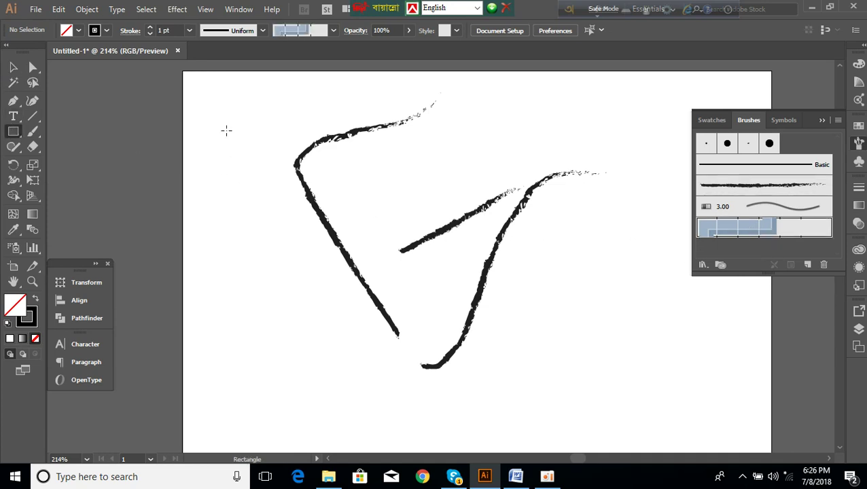
pyautogui.moveTo(227, 128); pyautogui.dragTo(431, 363)
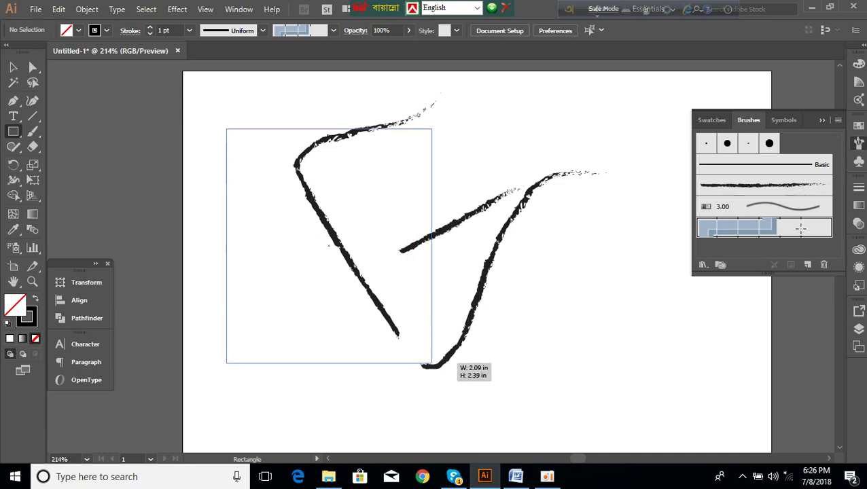
pyautogui.click(730, 231)
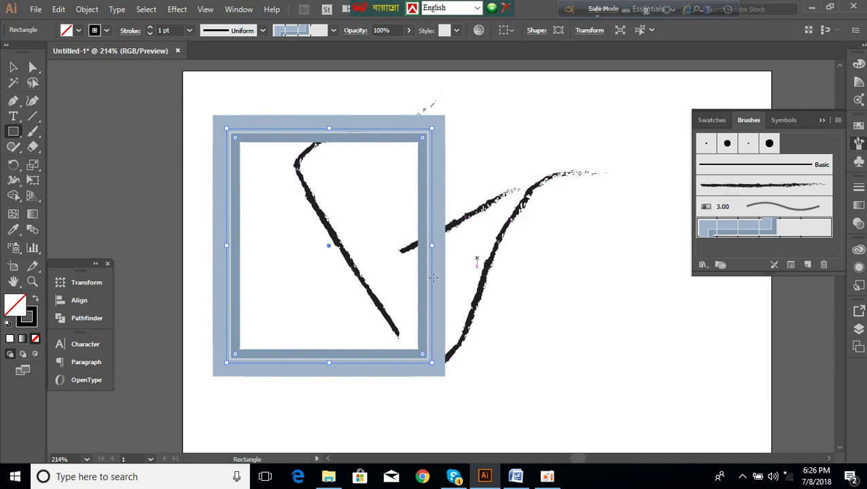
pyautogui.press('v')
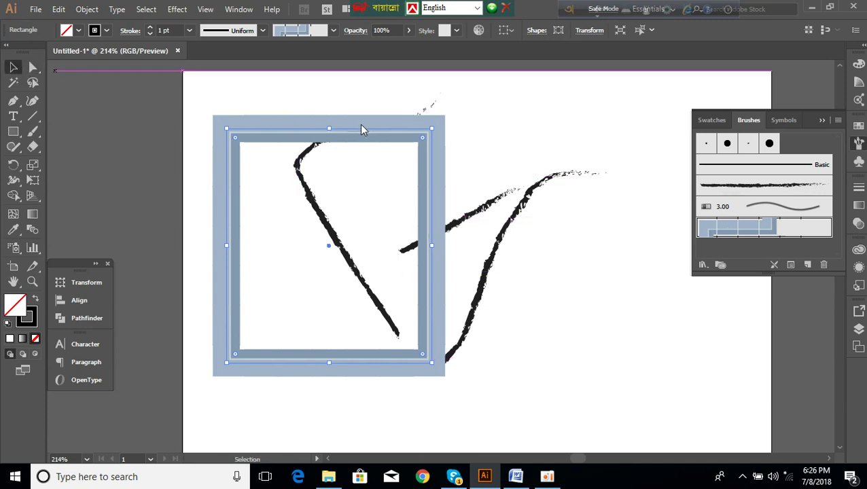
pyautogui.moveTo(268, 83); pyautogui.dragTo(538, 353)
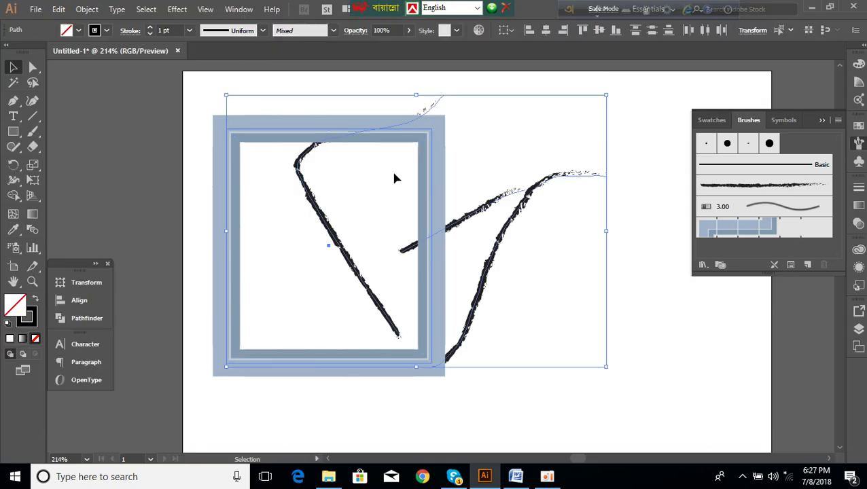
pyautogui.press('Delete')
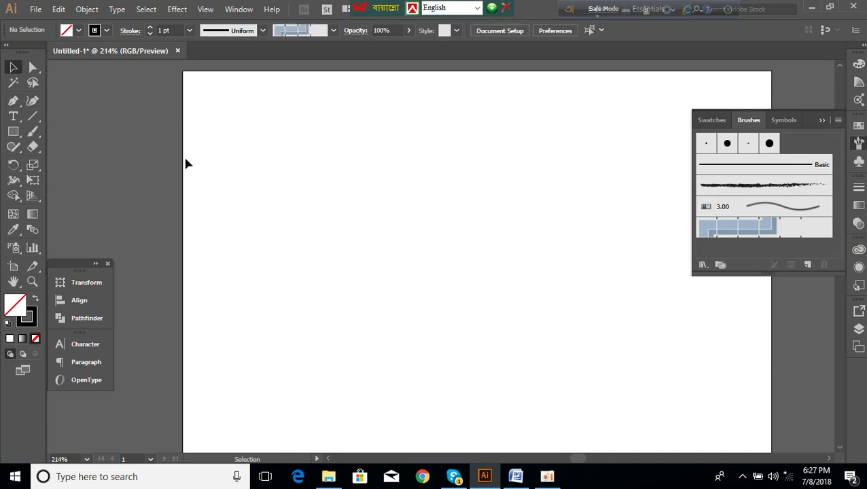
pyautogui.click(34, 119)
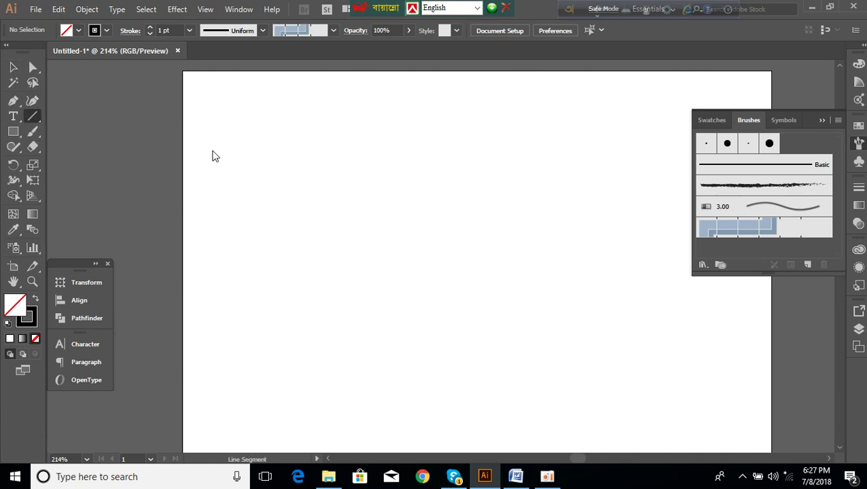
pyautogui.click(516, 476)
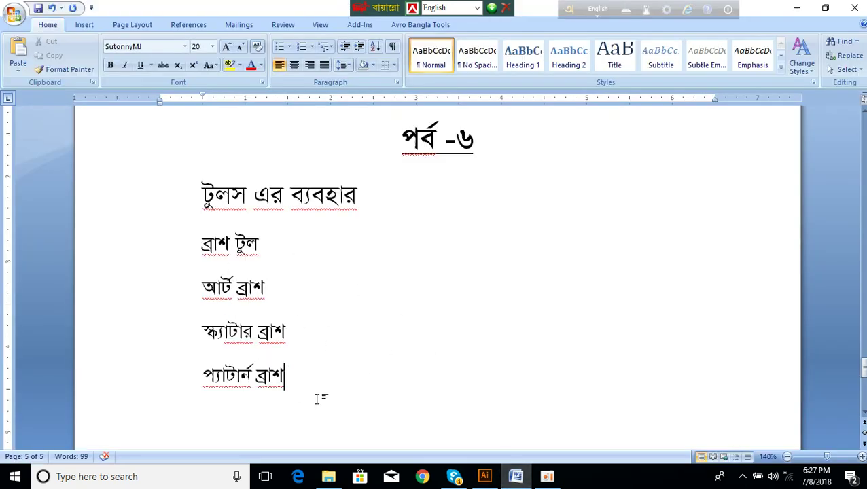
pyautogui.click(485, 477)
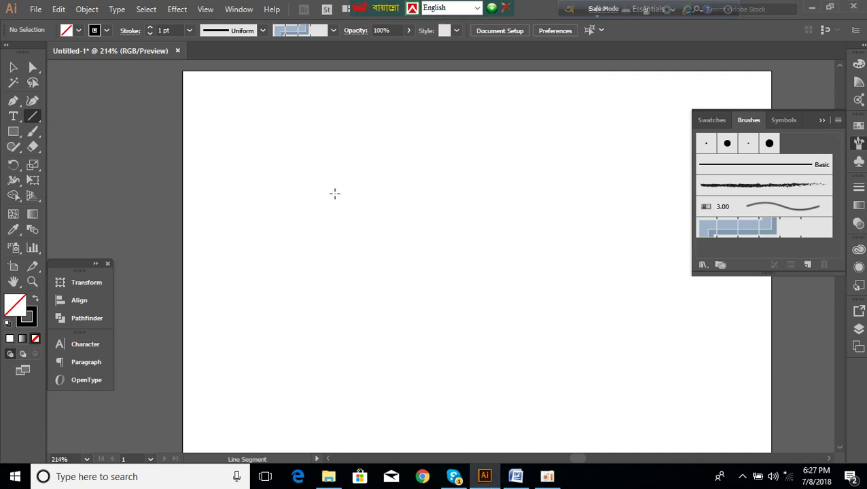
# Draw a short horizontal line, undoing an initial near-vertical attempt
pyautogui.moveTo(289, 194); pyautogui.dragTo(352, 194)
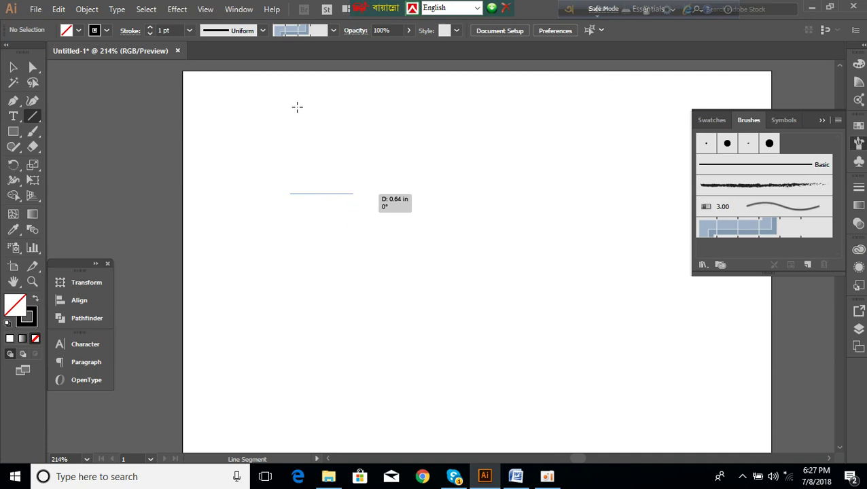
pyautogui.moveTo(353, 195); pyautogui.dragTo(297, 107)
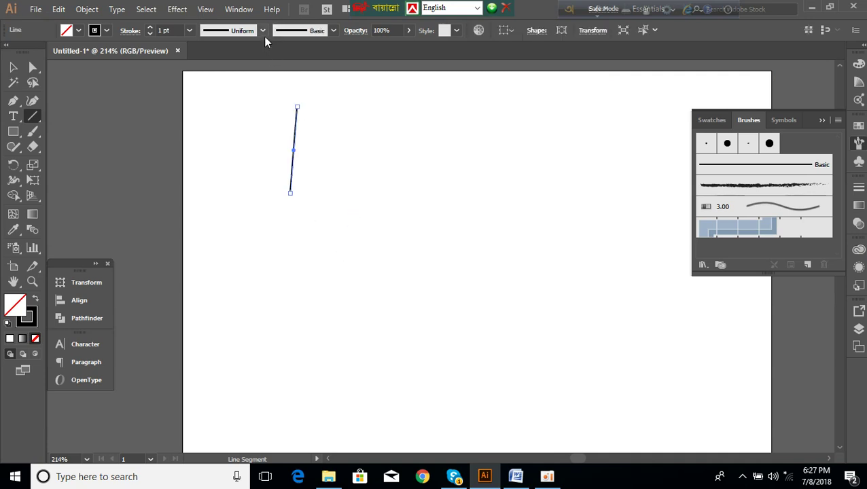
pyautogui.press('ctrl')
pyautogui.hotkey('ctrl', 'z')
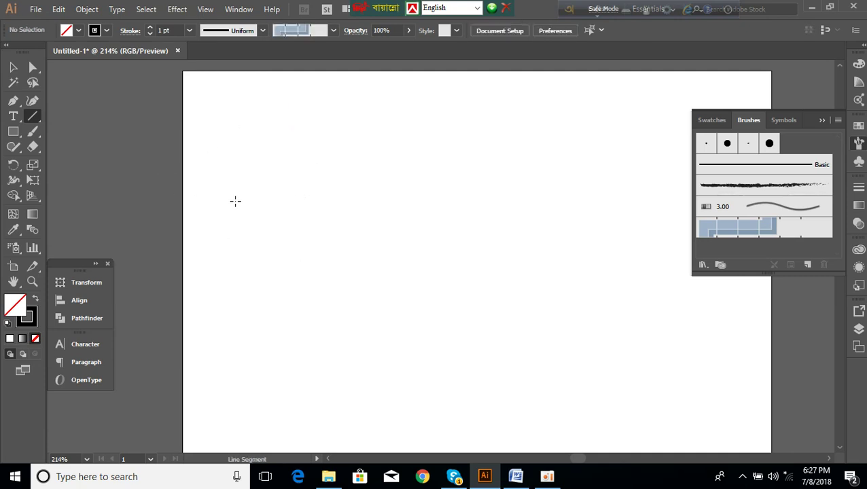
pyautogui.moveTo(249, 196); pyautogui.dragTo(315, 195)
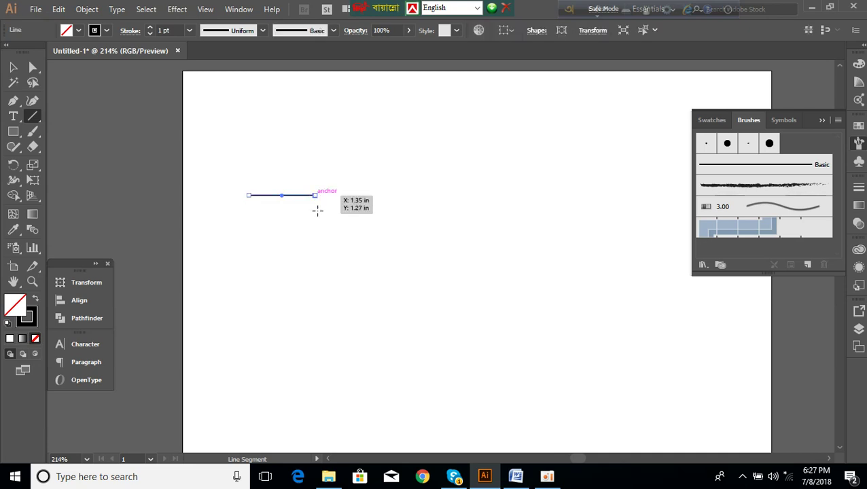
# Give the line Width Profile 4, tapering to a point, and an 11 pt stroke
pyautogui.click(263, 30)
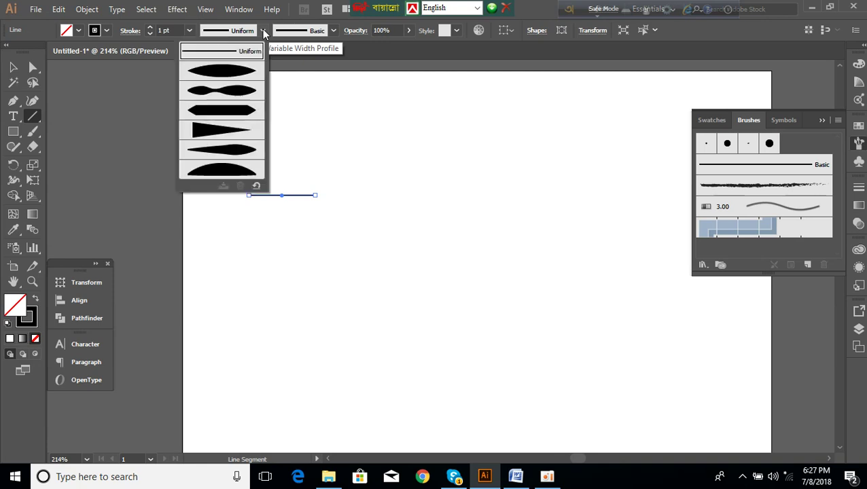
pyautogui.click(228, 131)
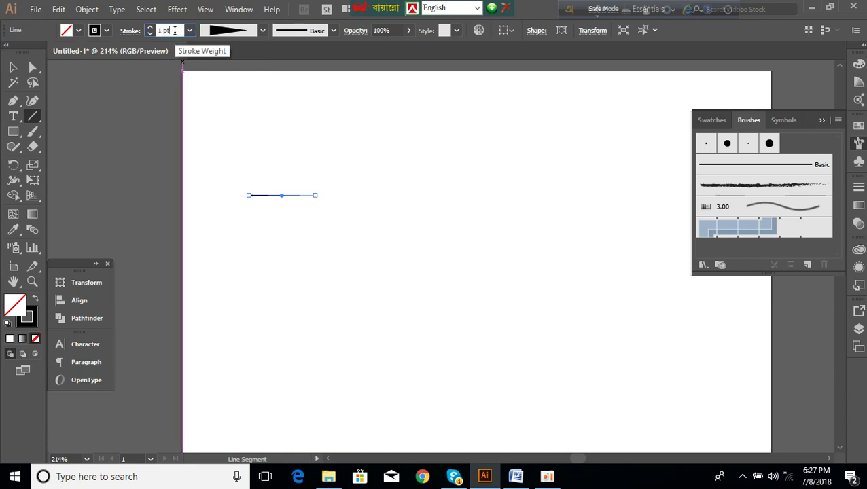
pyautogui.click(174, 30)
pyautogui.scroll(3, 175, 30)
pyautogui.scroll(7, 175, 30)
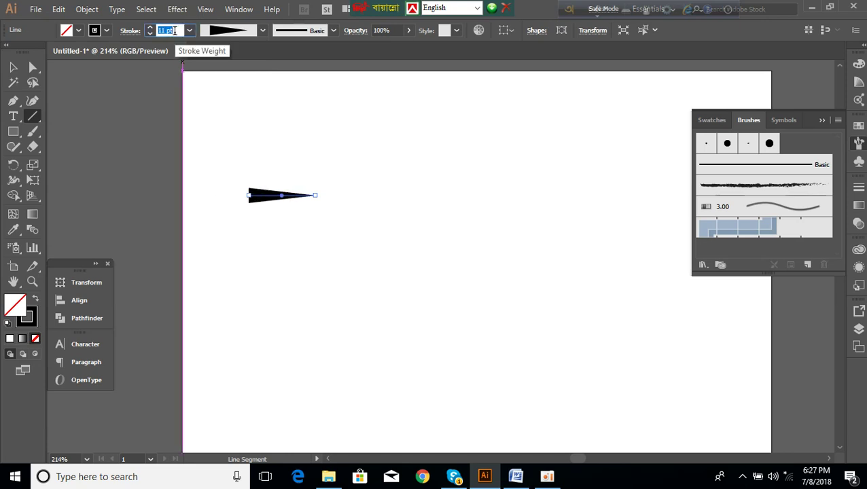
pyautogui.click(18, 70)
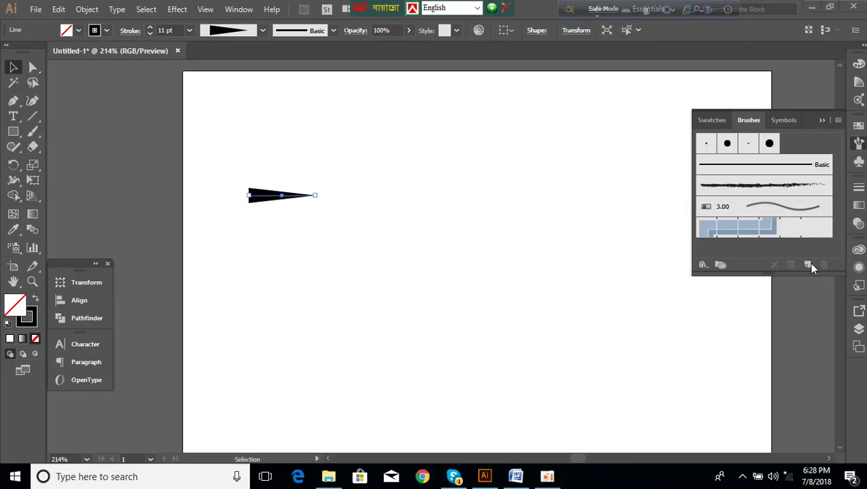
# Create Art Brush 1 from the tapered line, then delete the line from the artboard
pyautogui.click(807, 265)
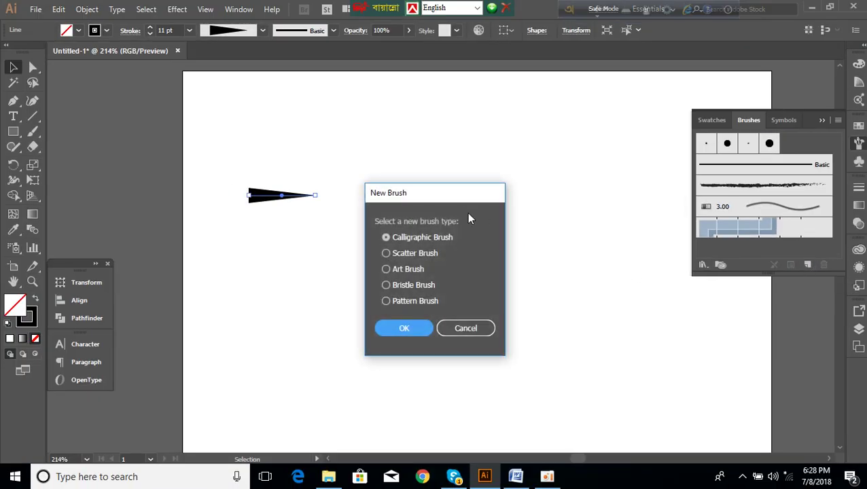
pyautogui.moveTo(446, 197); pyautogui.dragTo(545, 163)
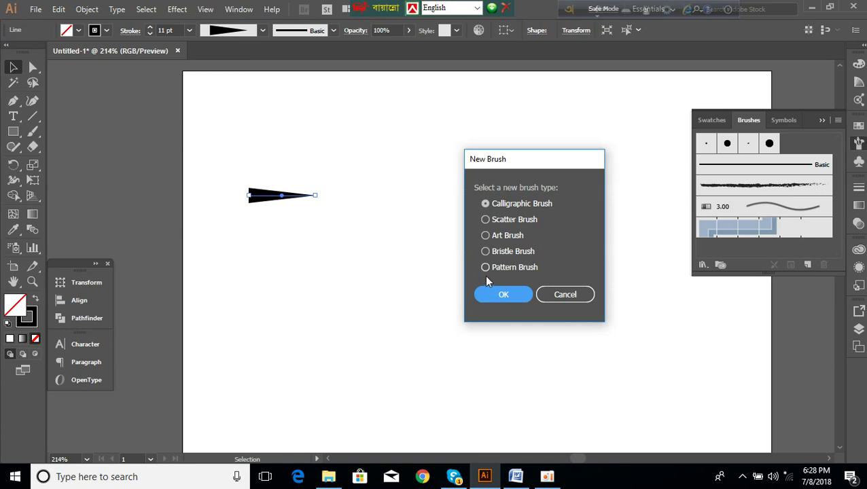
pyautogui.click(486, 235)
pyautogui.click(506, 294)
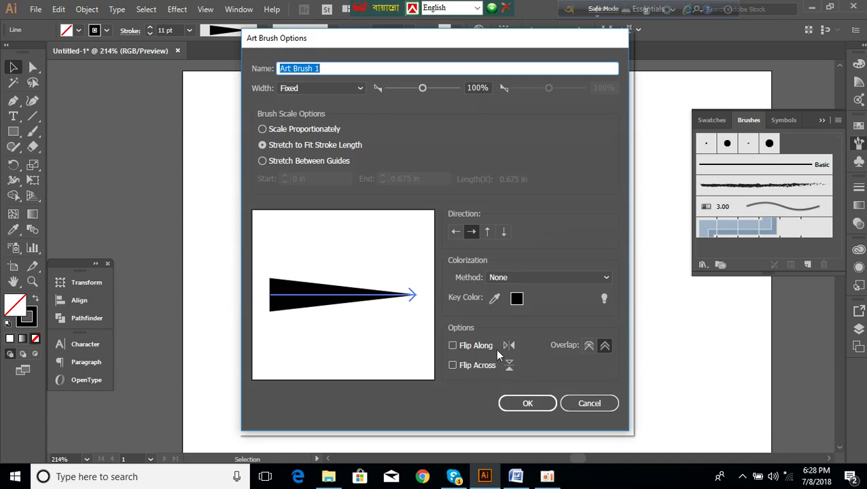
pyautogui.click(527, 403)
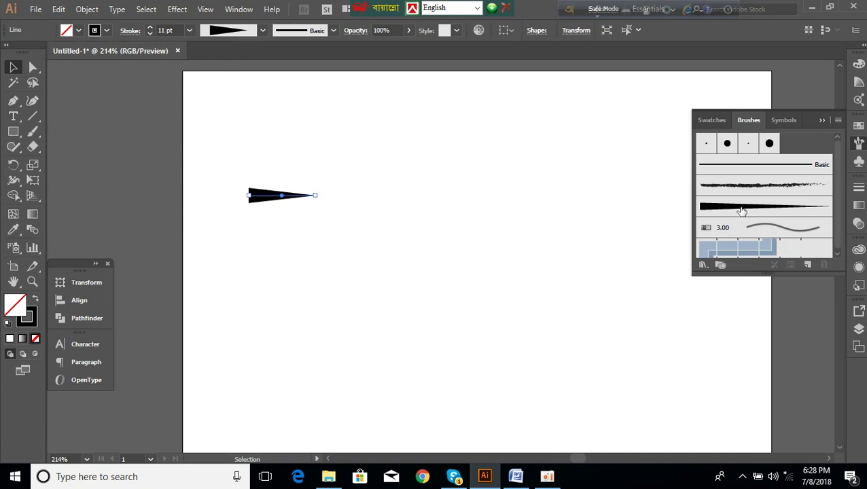
pyautogui.moveTo(243, 174); pyautogui.dragTo(314, 250)
pyautogui.press('Delete')
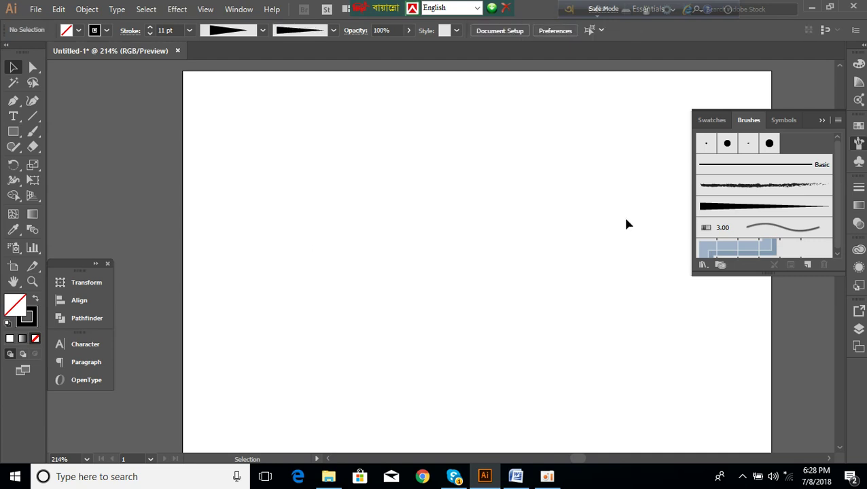
# Paint four tapered Art Brush 1 strokes: two curving branches, an upright spike and a thick offshoot
pyautogui.click(33, 132)
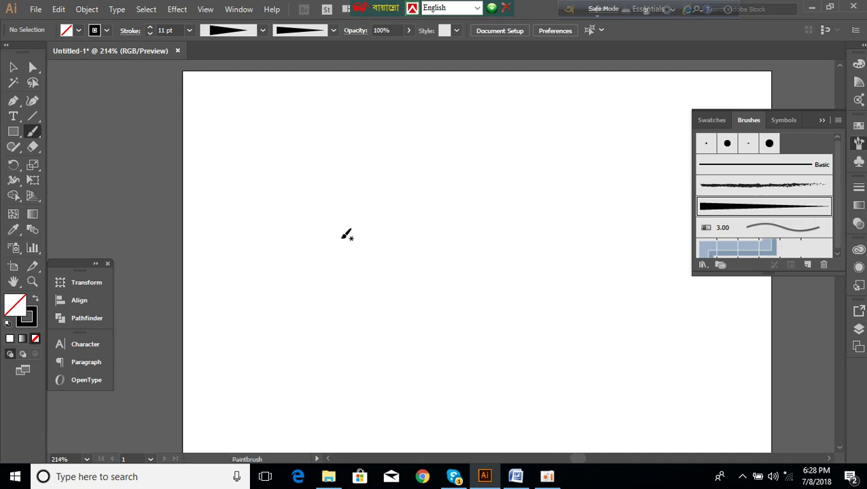
pyautogui.moveTo(272, 309)
pyautogui.mouseDown()
pyautogui.moveTo(324, 286)
pyautogui.moveTo(400, 171)
pyautogui.moveTo(444, 158)
pyautogui.mouseUp()
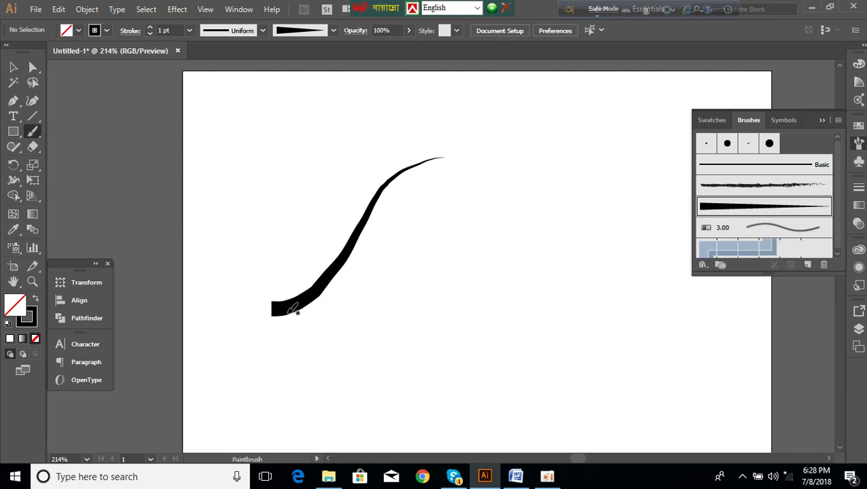
pyautogui.moveTo(329, 299); pyautogui.dragTo(511, 217)
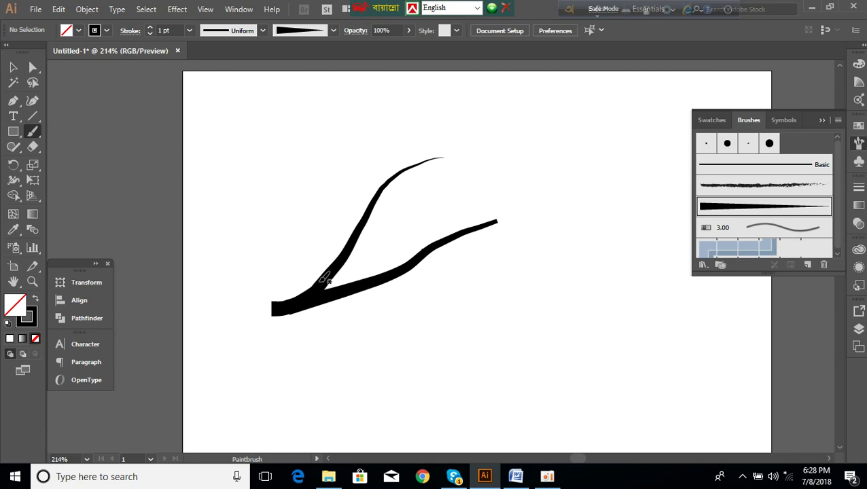
pyautogui.moveTo(325, 279); pyautogui.dragTo(325, 182)
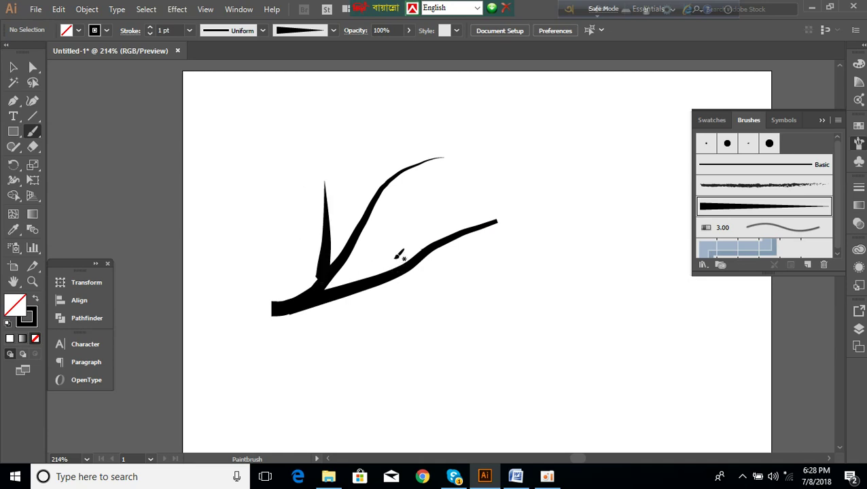
pyautogui.moveTo(372, 258); pyautogui.dragTo(547, 157)
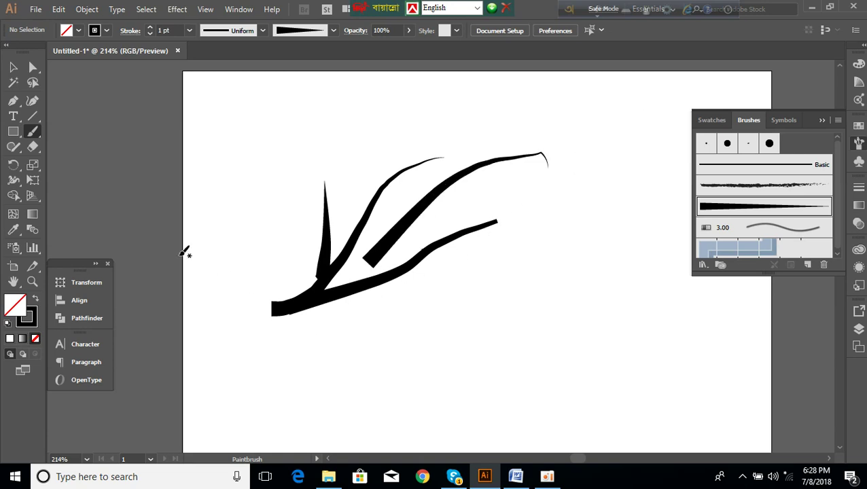
pyautogui.click(14, 69)
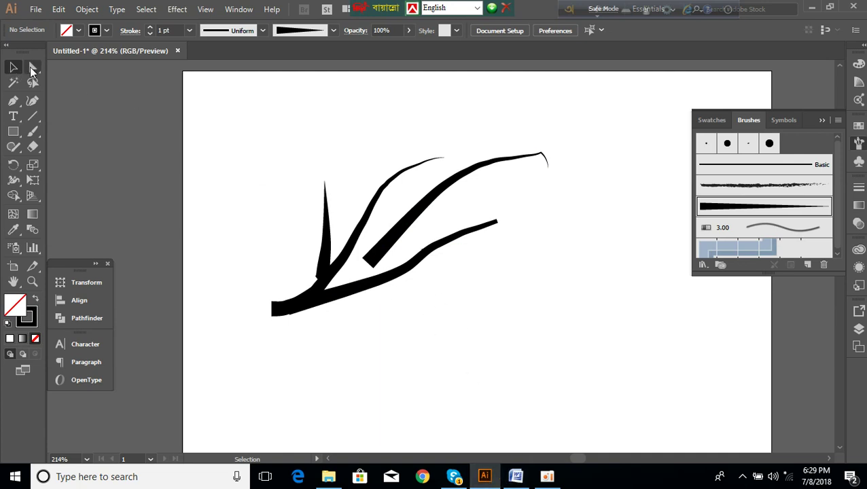
# Give all branch strokes a green stroke with no fill
pyautogui.click(355, 251)
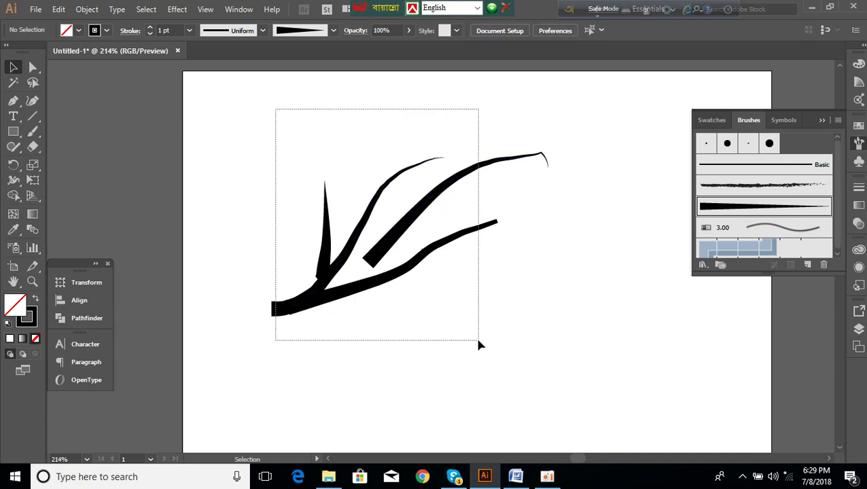
pyautogui.moveTo(279, 116); pyautogui.dragTo(474, 334)
pyautogui.click(858, 128)
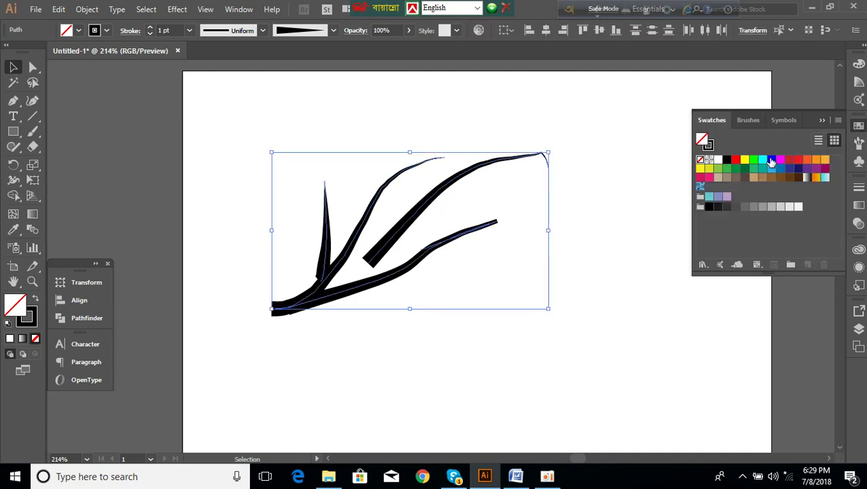
pyautogui.click(754, 160)
pyautogui.click(753, 160)
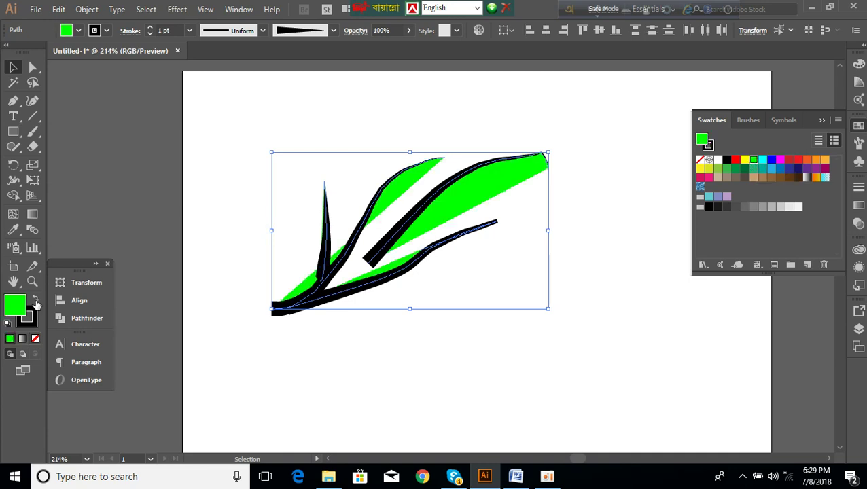
pyautogui.click(36, 303)
pyautogui.click(35, 338)
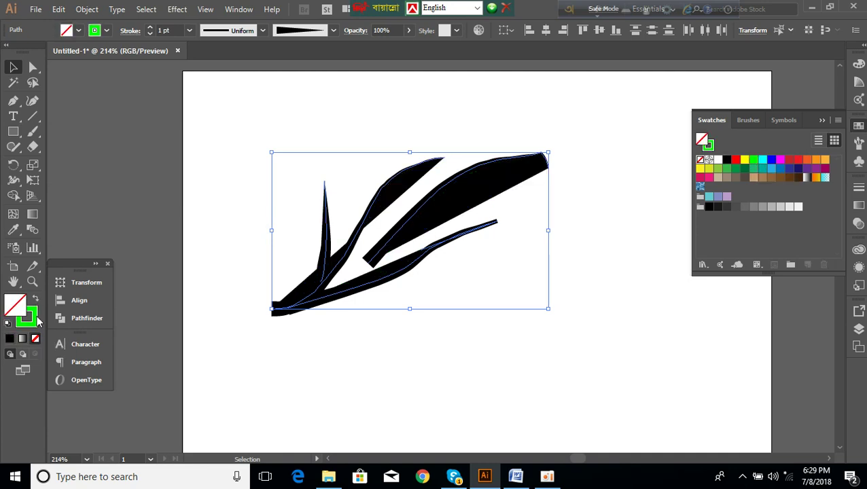
pyautogui.click(33, 319)
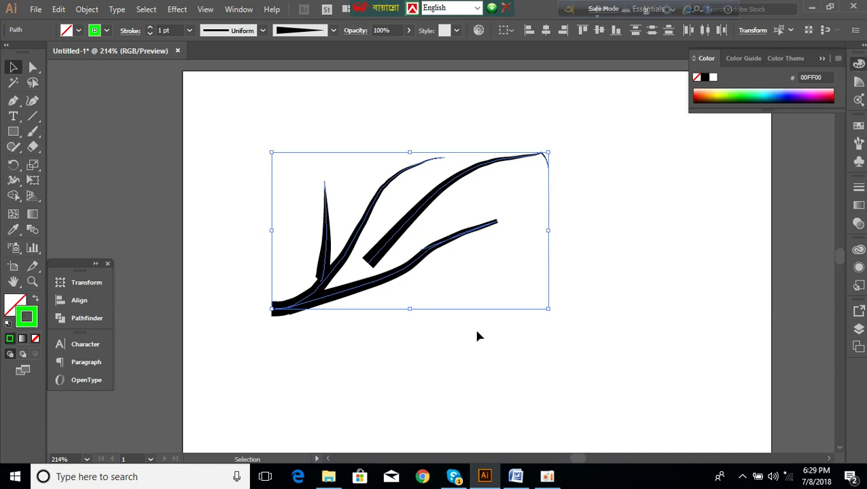
# Set the upright spike's stroke colour to blue 0011AA
pyautogui.click(481, 375)
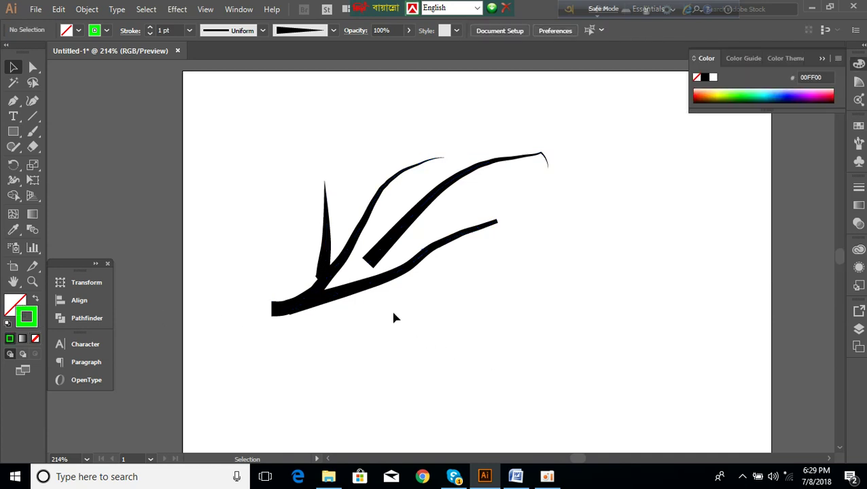
pyautogui.click(327, 267)
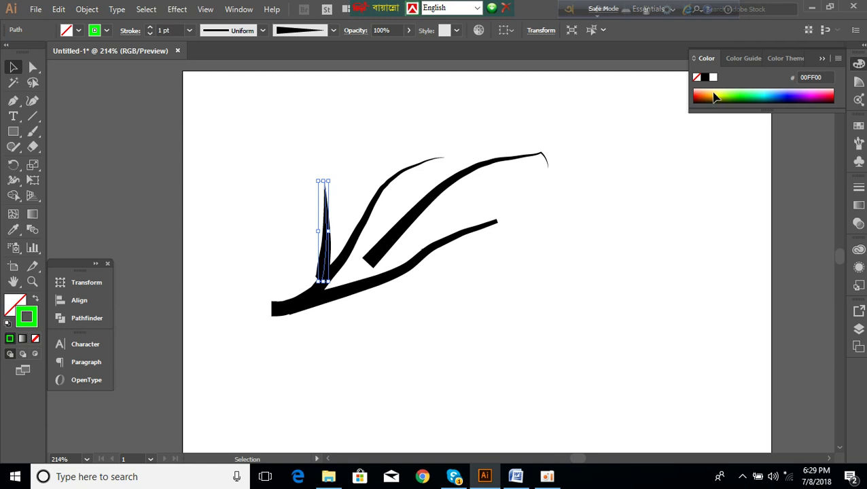
pyautogui.click(787, 95)
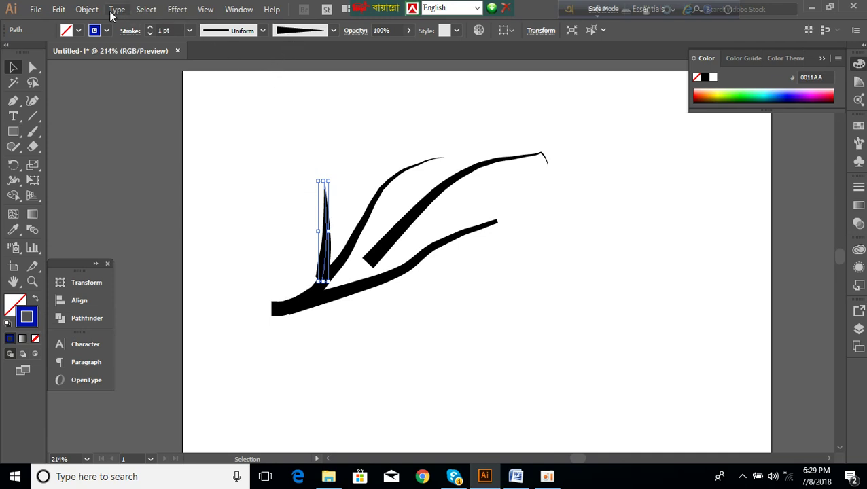
# Expand the upright spike's brush stroke into a shape with Object > Expand Appearance
pyautogui.click(309, 151)
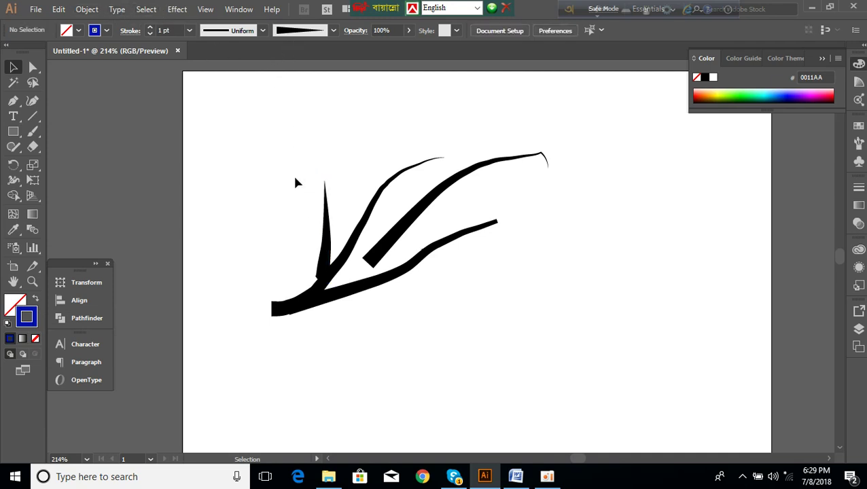
pyautogui.click(326, 245)
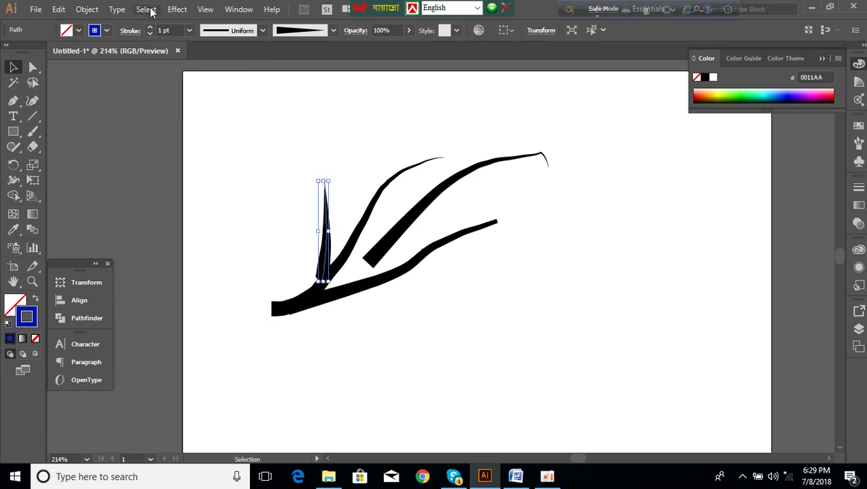
pyautogui.click(239, 10)
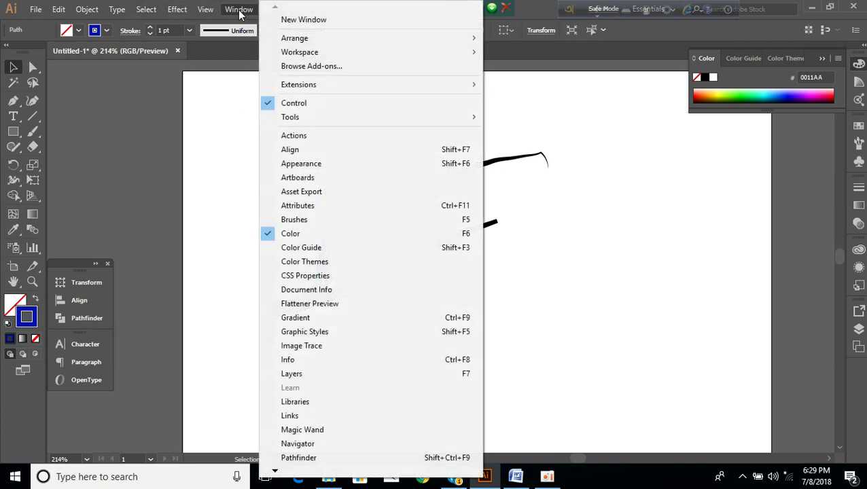
pyautogui.click(134, 9)
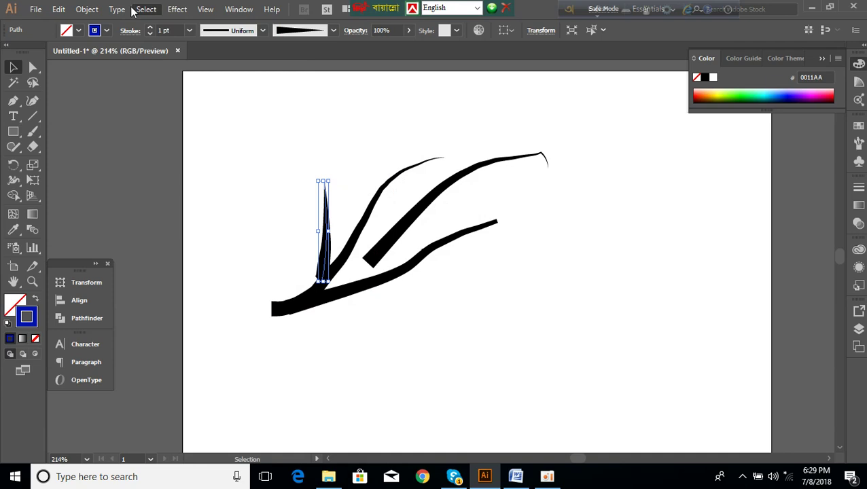
pyautogui.click(119, 9)
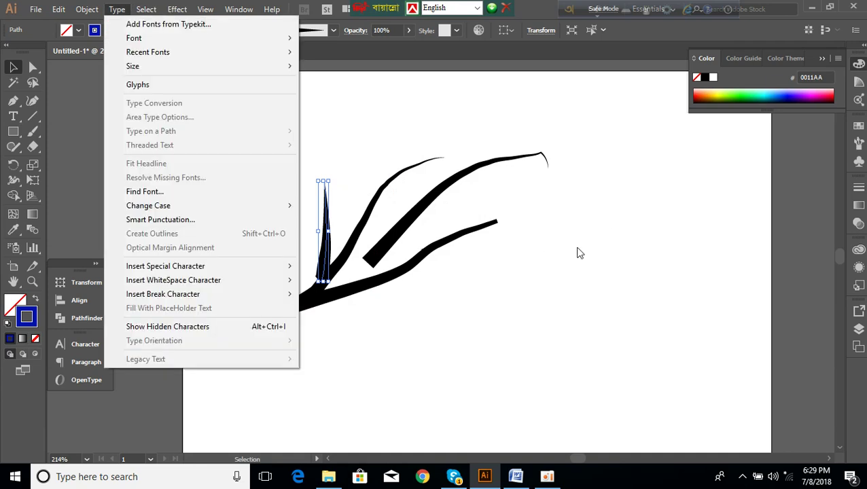
pyautogui.press('Escape')
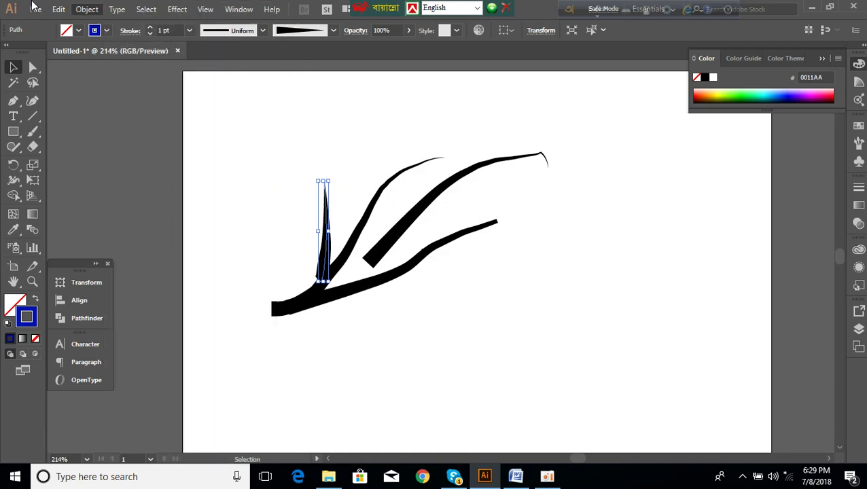
pyautogui.click(86, 9)
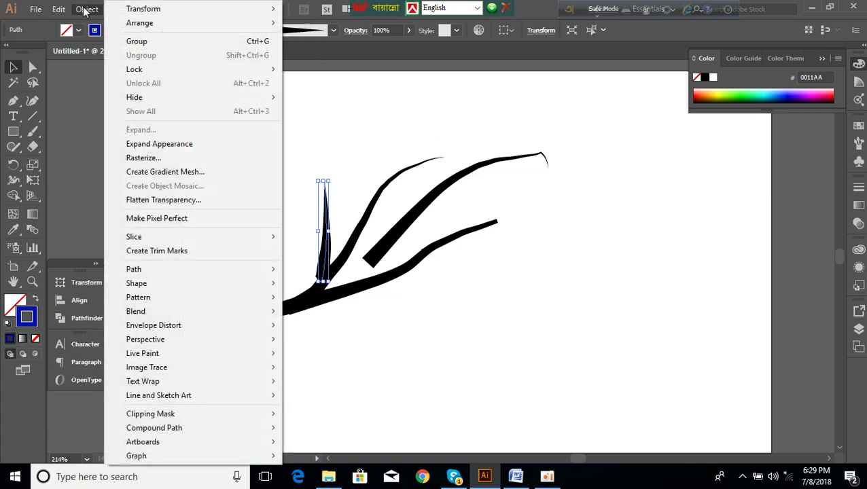
pyautogui.click(180, 144)
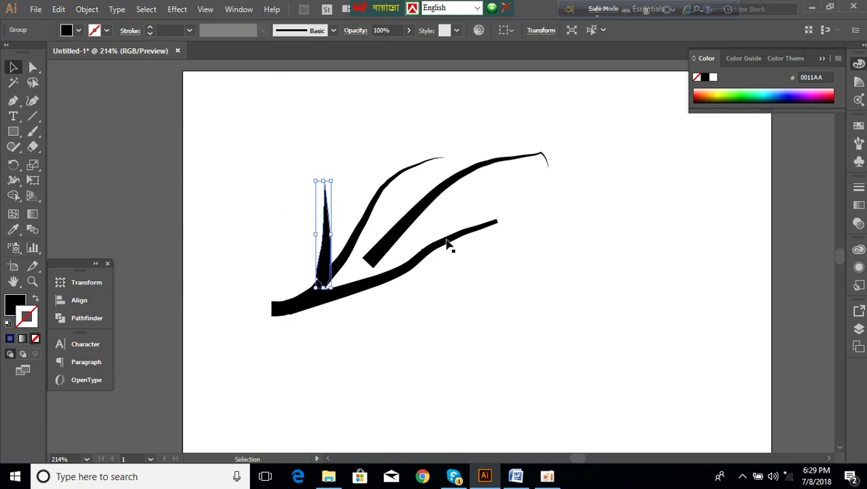
# Fill the spike solid blue 0032D4 with no stroke, then select all branches and glance at Word
pyautogui.click(783, 95)
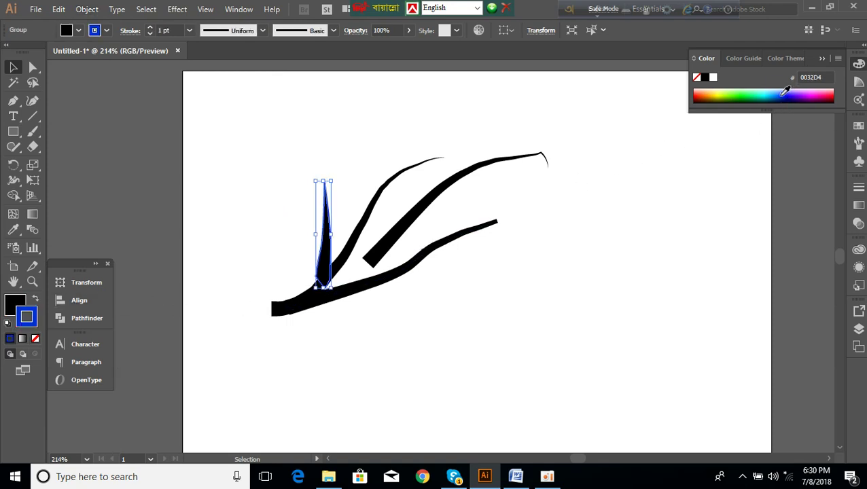
pyautogui.click(36, 299)
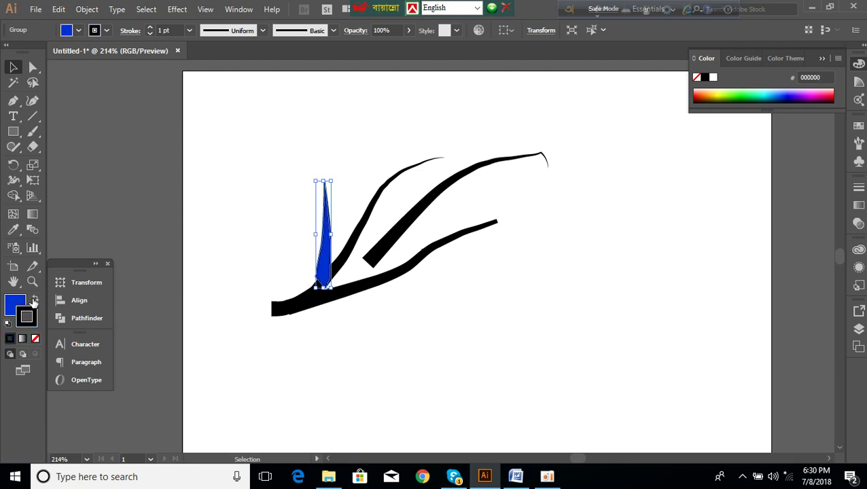
pyautogui.click(36, 340)
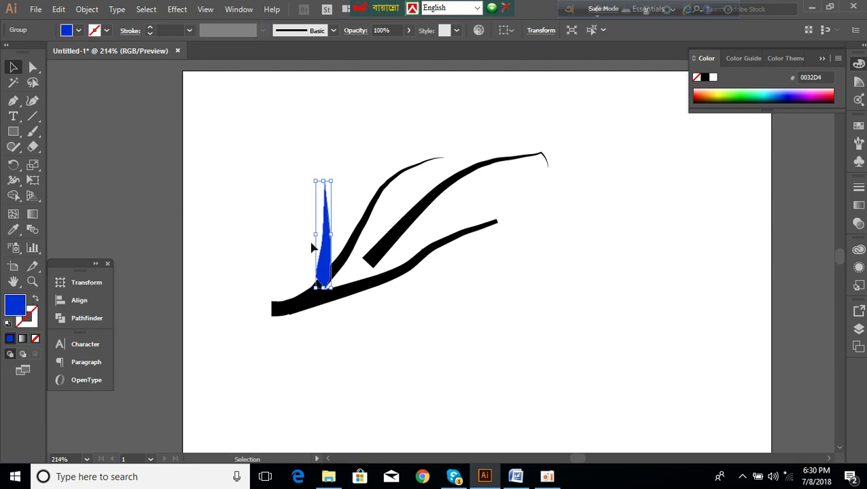
pyautogui.click(281, 215)
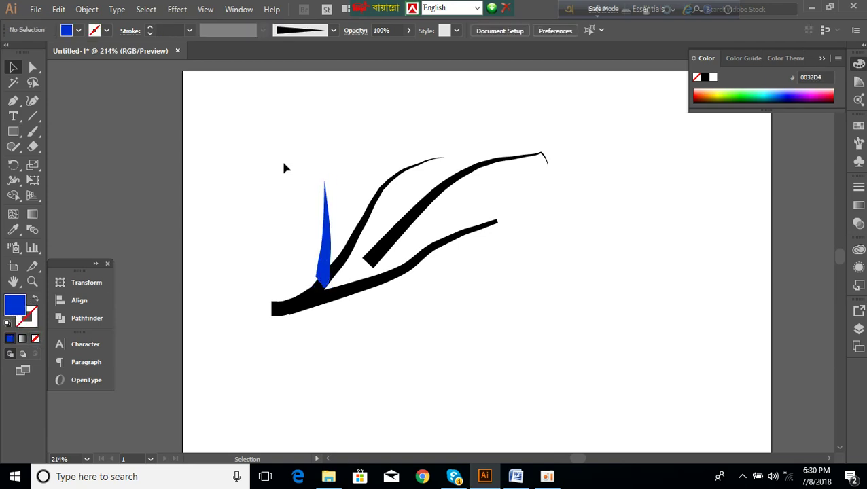
pyautogui.moveTo(270, 142); pyautogui.dragTo(481, 373)
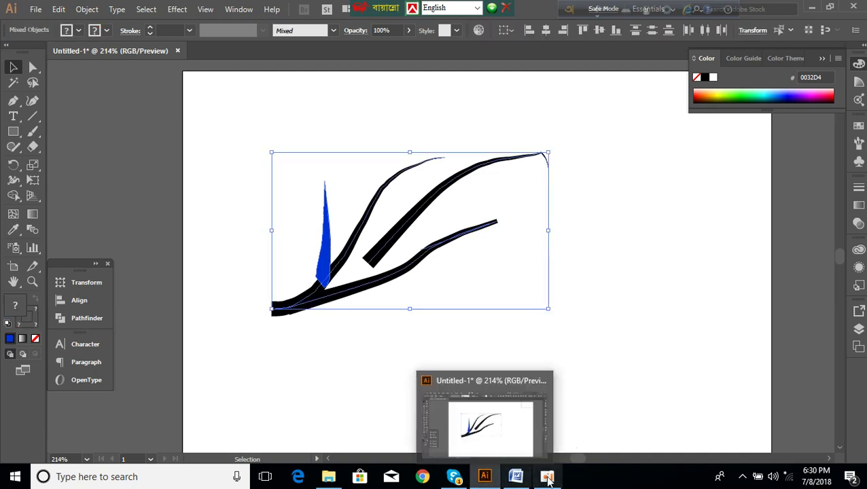
pyautogui.click(515, 479)
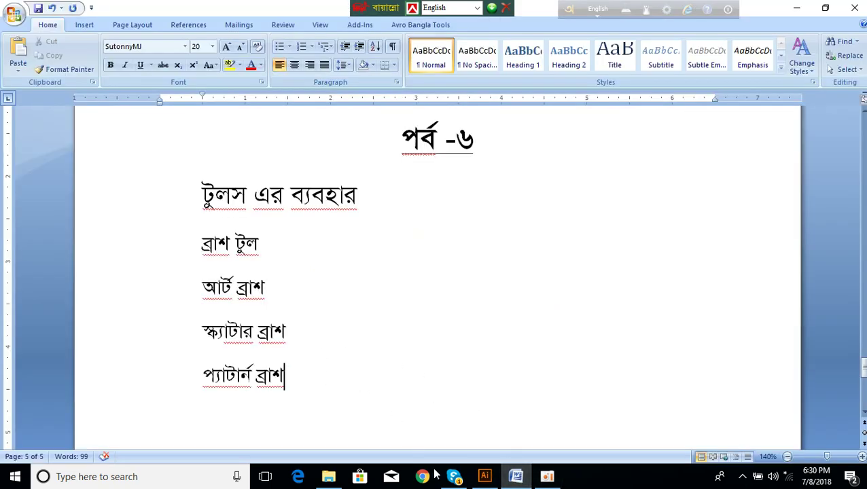
pyautogui.hotkey('alt', 'Tab')
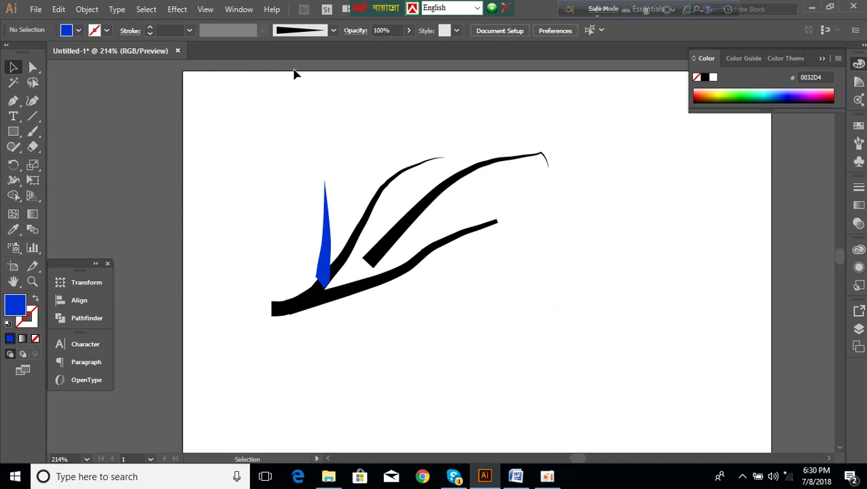
# Open the Brushes panel with F5 and draw a small blue star below the branches
pyautogui.press('F5')
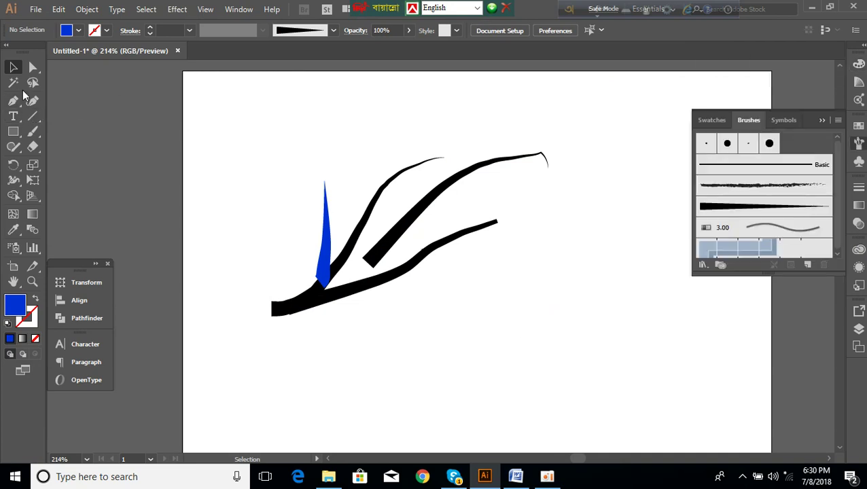
pyautogui.click(16, 133)
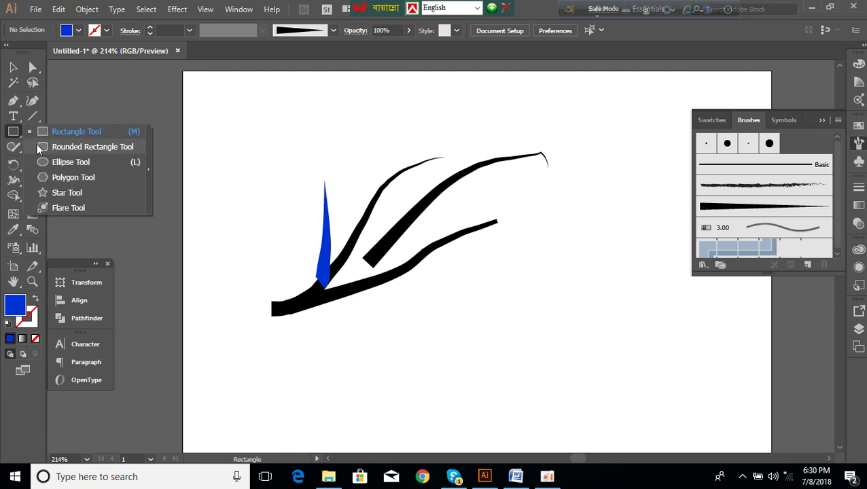
pyautogui.moveTo(20, 139); pyautogui.dragTo(58, 193)
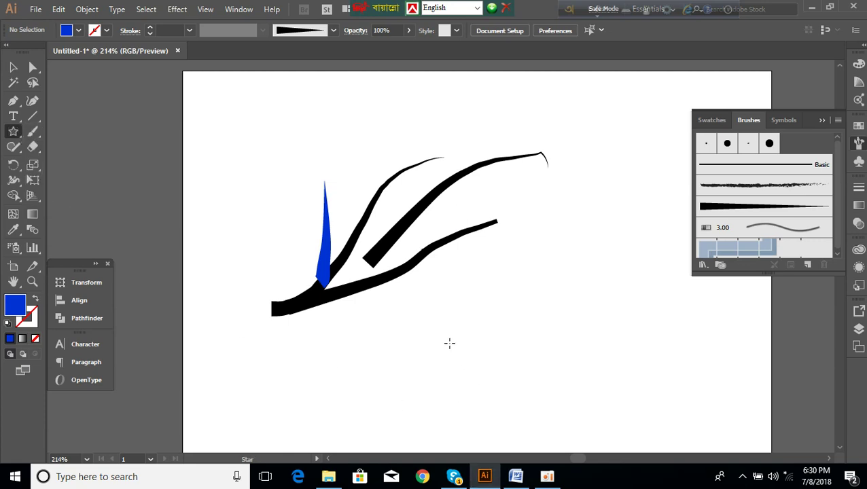
pyautogui.moveTo(449, 341)
pyautogui.mouseDown()
pyautogui.moveTo(468, 366)
pyautogui.moveTo(456, 353)
pyautogui.mouseUp()
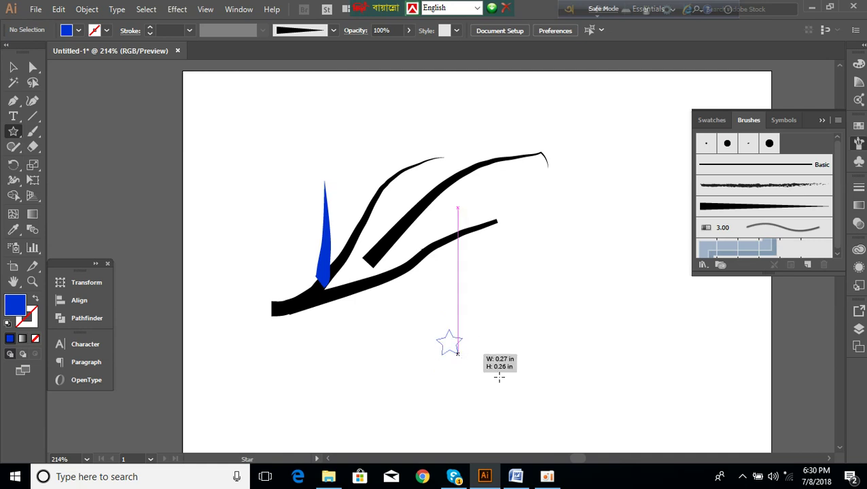
pyautogui.moveTo(457, 353); pyautogui.dragTo(457, 353)
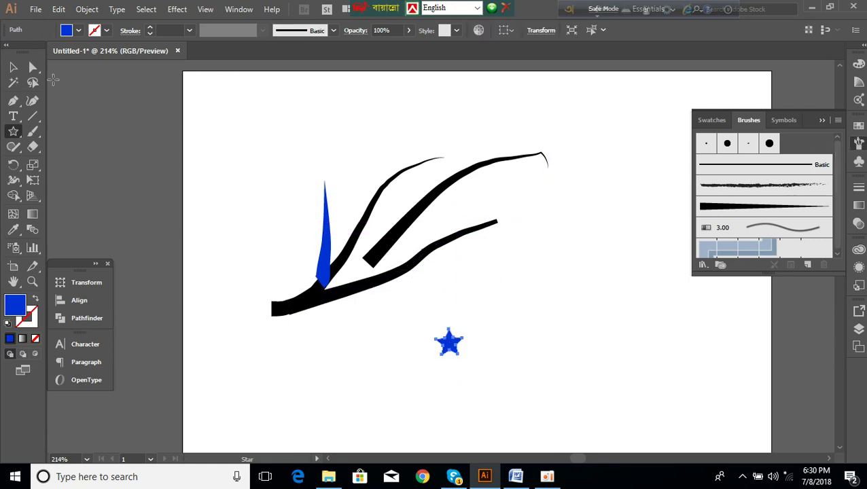
# Make the selected blue star into an art brush, keeping the default name Art Brush 2
pyautogui.press('v')
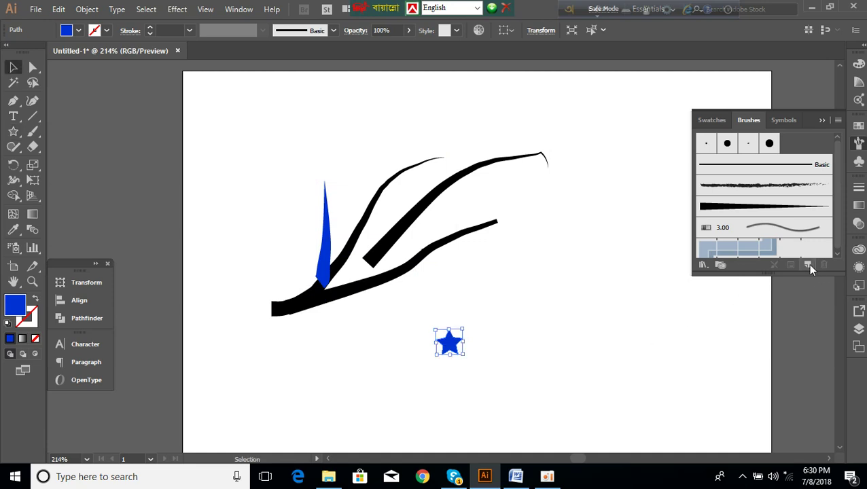
pyautogui.click(808, 266)
pyautogui.click(499, 237)
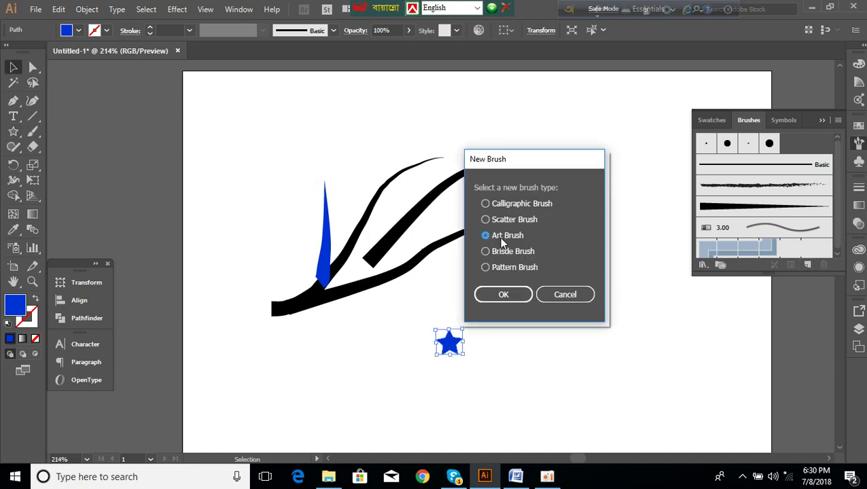
pyautogui.click(506, 294)
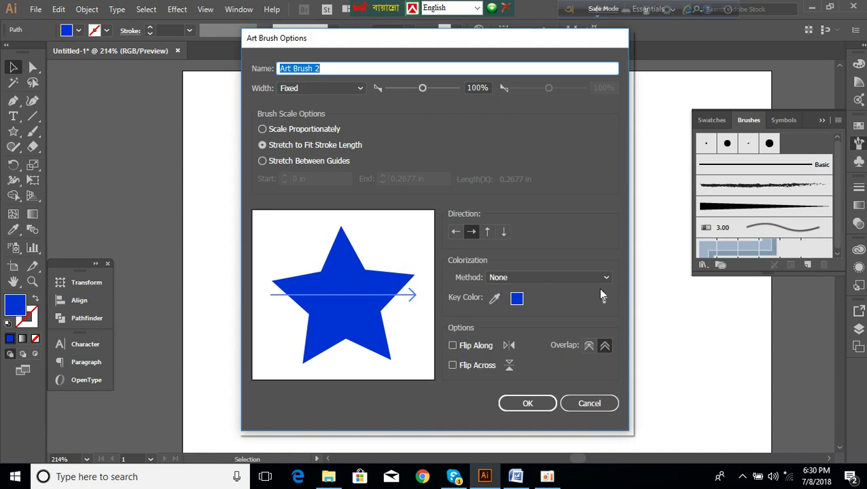
pyautogui.click(336, 68)
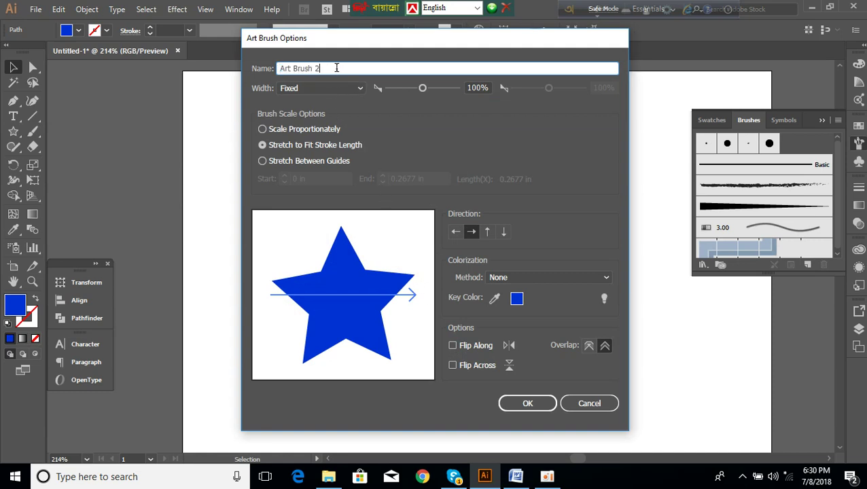
pyautogui.moveTo(336, 68); pyautogui.dragTo(265, 62)
pyautogui.click(331, 68)
pyautogui.click(520, 403)
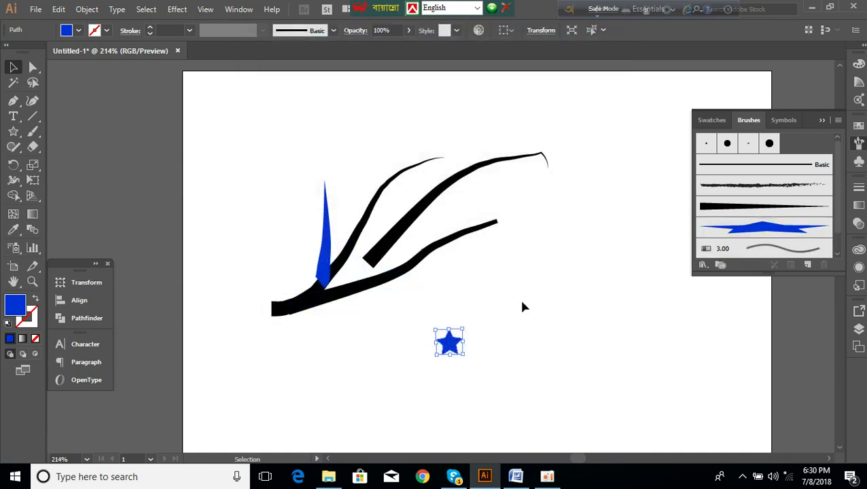
pyautogui.click(508, 333)
pyautogui.click(750, 230)
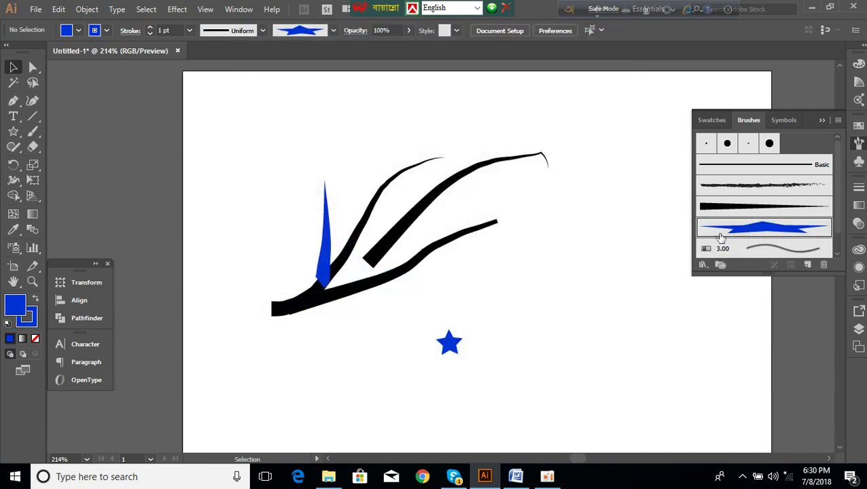
pyautogui.click(33, 132)
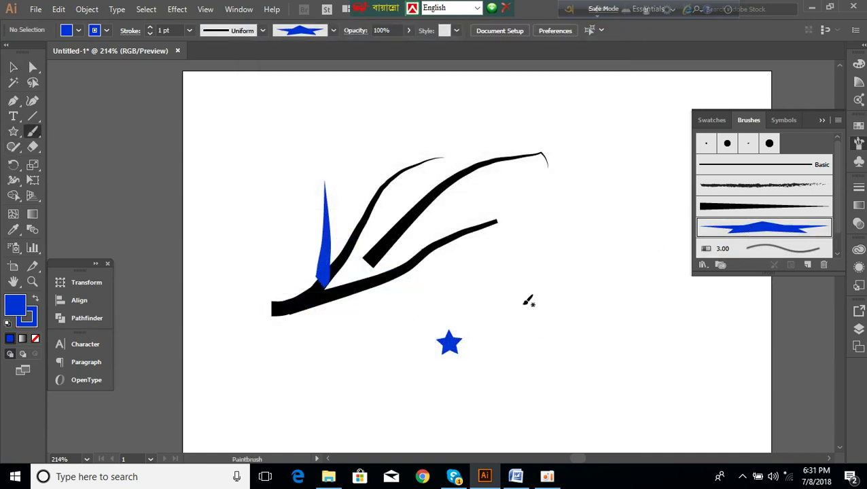
pyautogui.moveTo(531, 251); pyautogui.dragTo(597, 209)
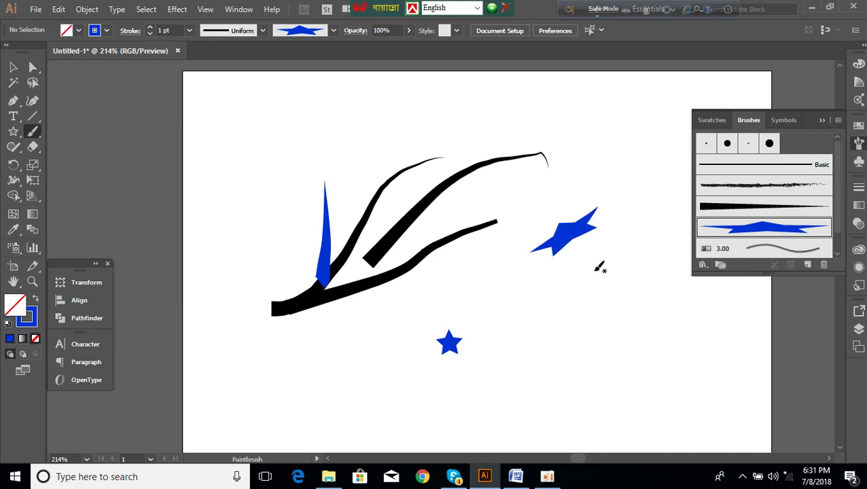
pyautogui.moveTo(549, 309); pyautogui.dragTo(583, 348)
pyautogui.moveTo(619, 294); pyautogui.dragTo(668, 413)
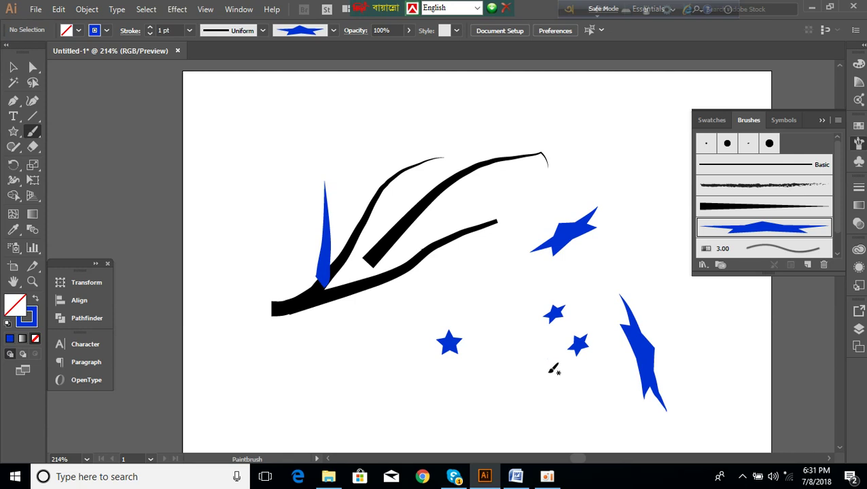
pyautogui.moveTo(469, 307); pyautogui.dragTo(501, 270)
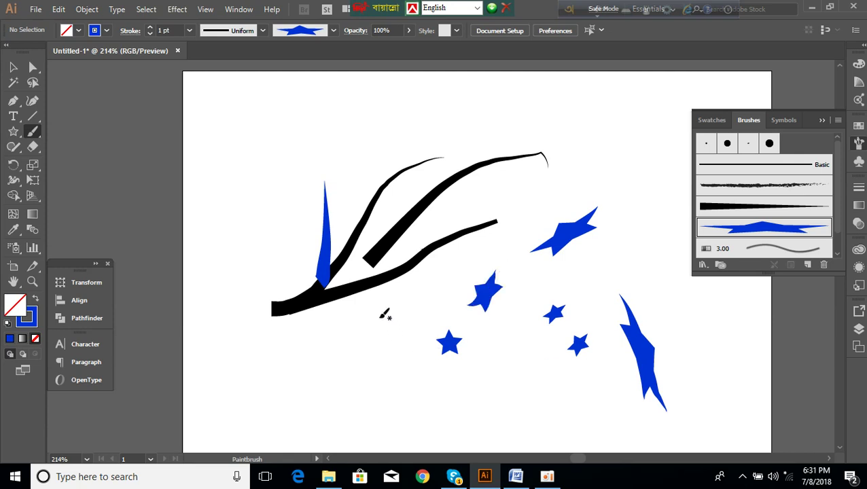
pyautogui.click(12, 68)
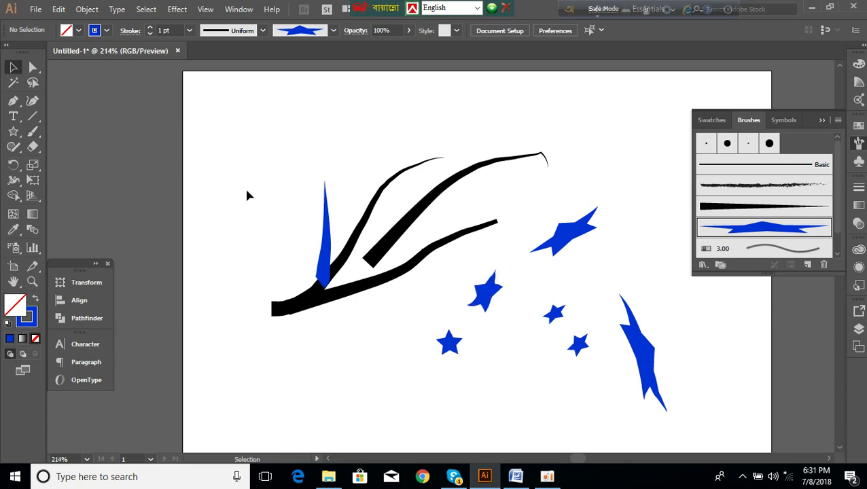
pyautogui.click(453, 349)
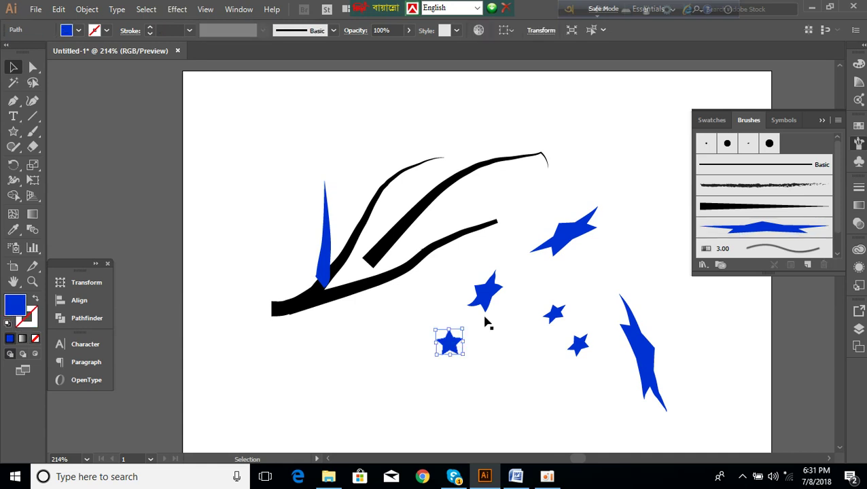
pyautogui.moveTo(478, 254); pyautogui.dragTo(657, 375)
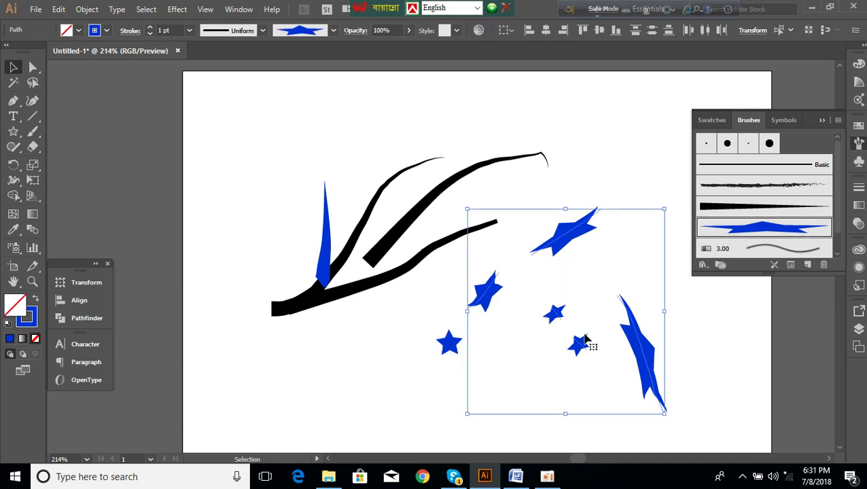
pyautogui.press('Delete')
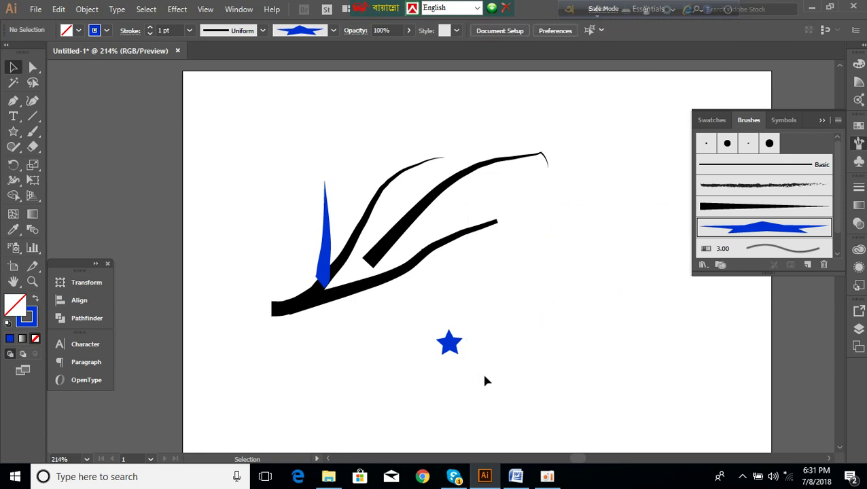
pyautogui.moveTo(420, 322); pyautogui.dragTo(477, 368)
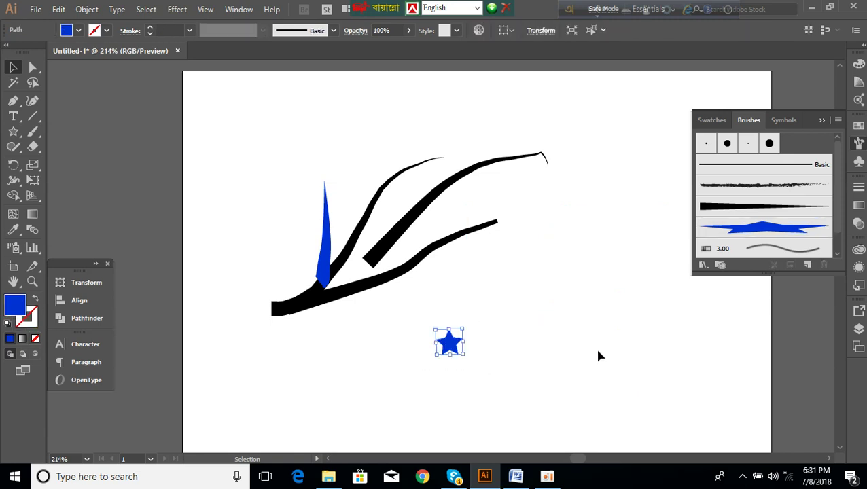
# Start a new scatter brush from the blue star and set its size to Random
pyautogui.click(807, 265)
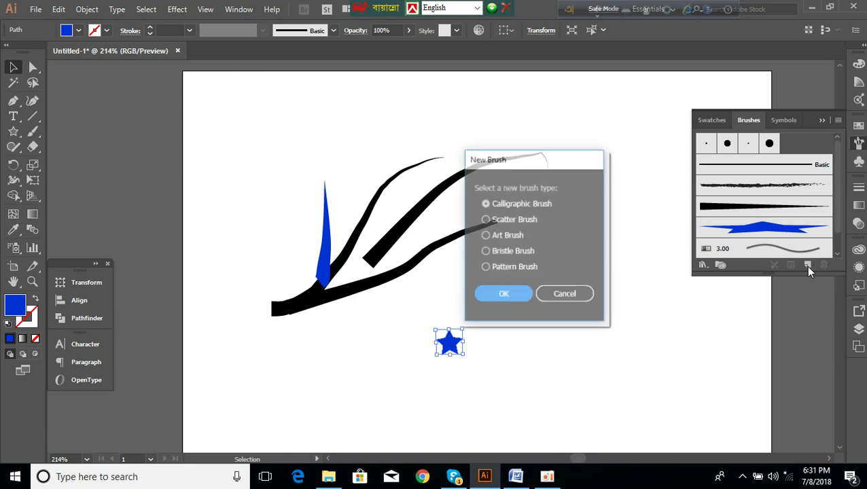
pyautogui.click(508, 218)
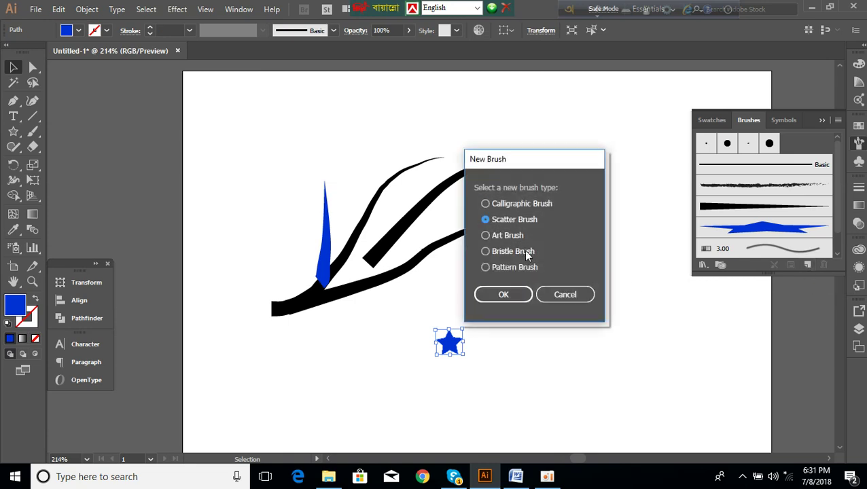
pyautogui.click(504, 294)
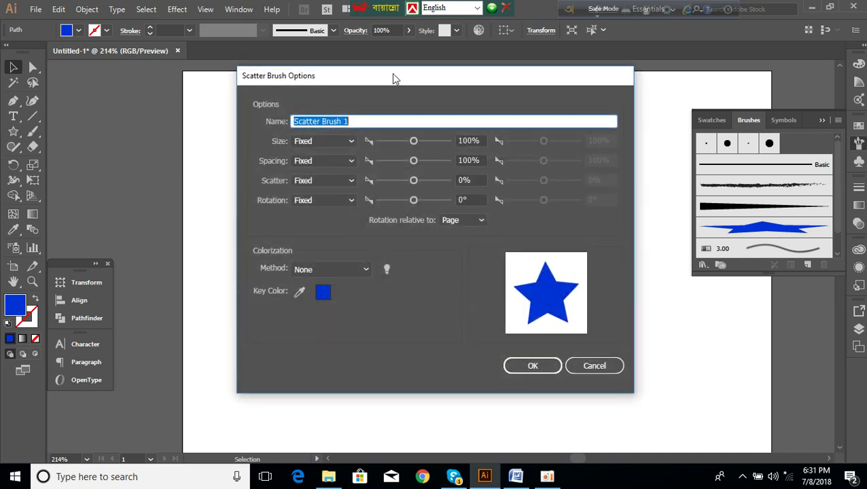
pyautogui.click(339, 144)
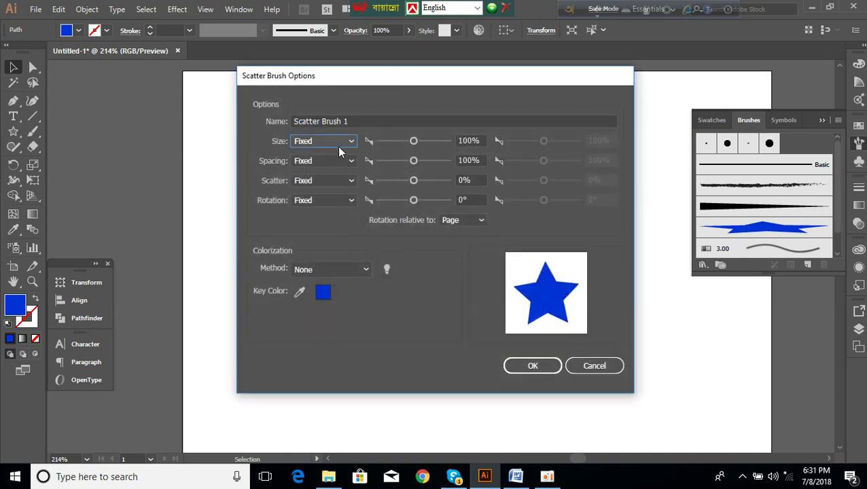
pyautogui.click(334, 143)
pyautogui.click(326, 168)
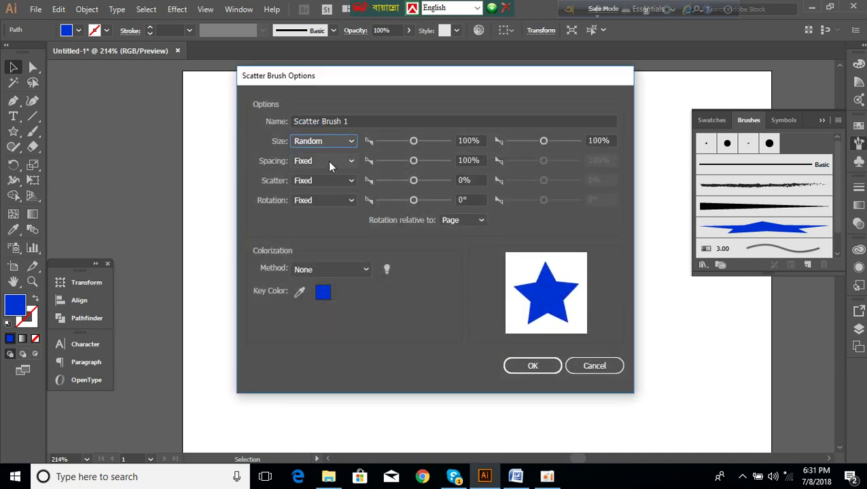
# Set spacing, scatter and rotation to Random, confirm the brush, and delete the original star
pyautogui.click(327, 160)
pyautogui.click(327, 188)
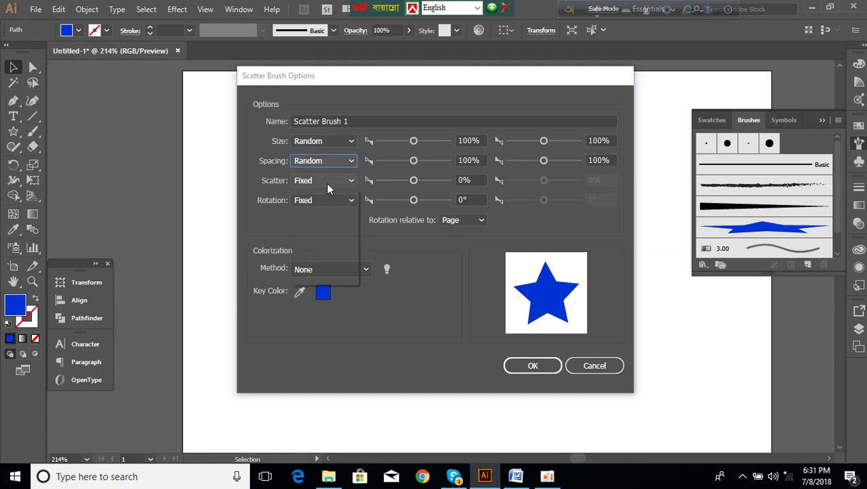
pyautogui.click(327, 184)
pyautogui.click(326, 207)
pyautogui.click(326, 200)
pyautogui.click(326, 225)
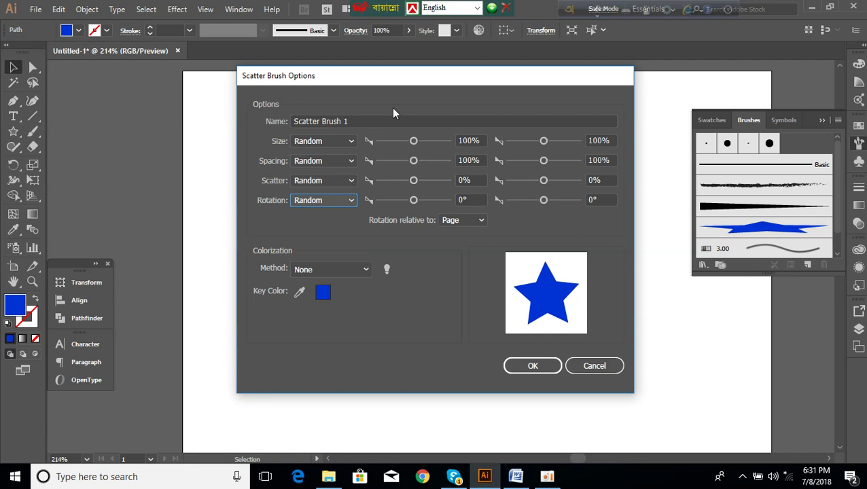
pyautogui.press('Return')
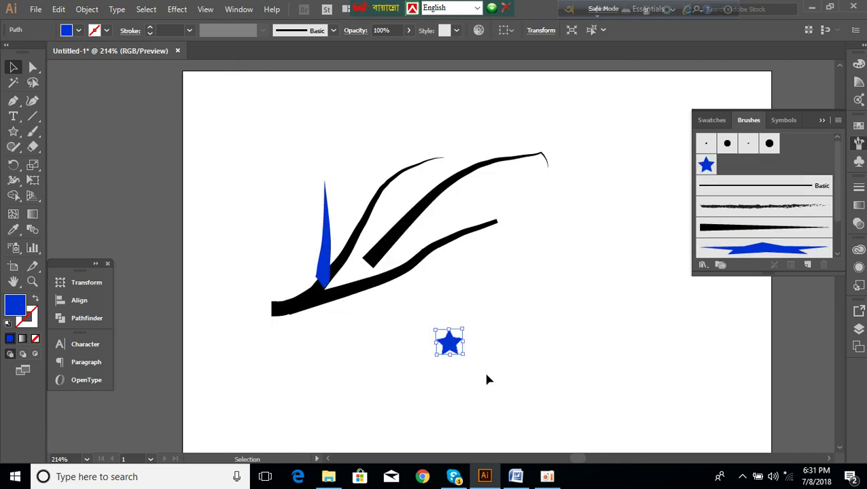
pyautogui.press('Delete')
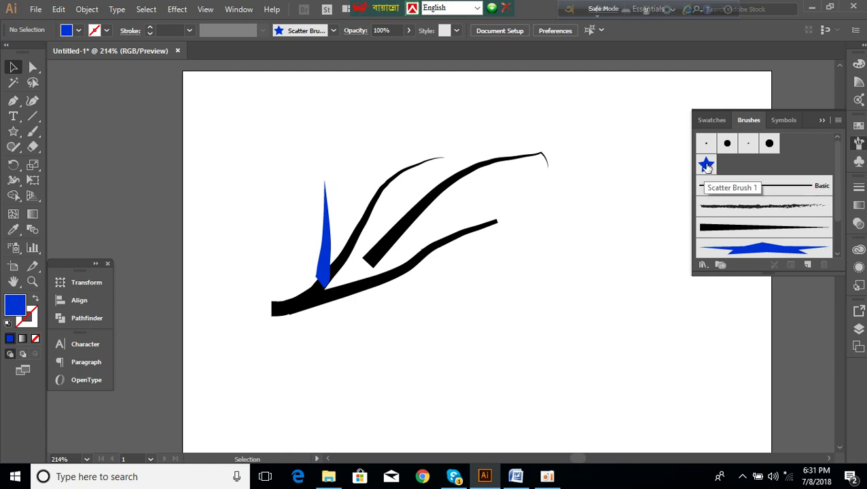
# Paint two star trails with the star scatter brush, one below and one across the branches
pyautogui.click(705, 166)
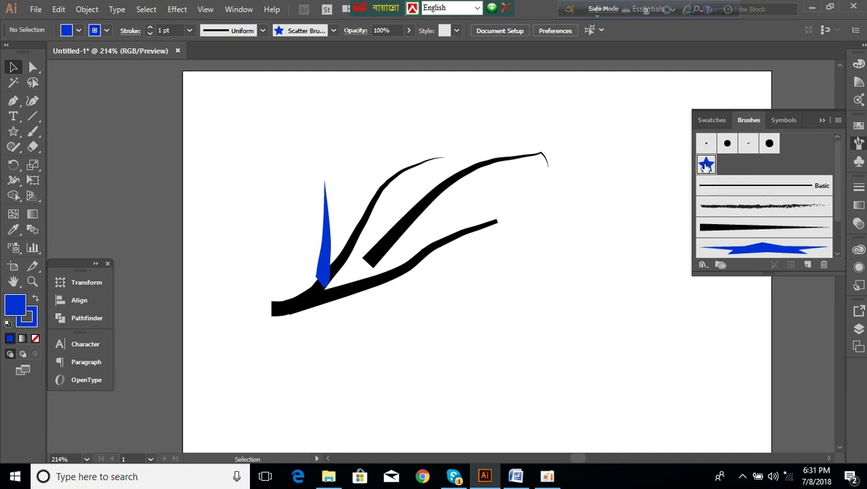
pyautogui.click(32, 132)
pyautogui.moveTo(400, 345); pyautogui.dragTo(510, 291)
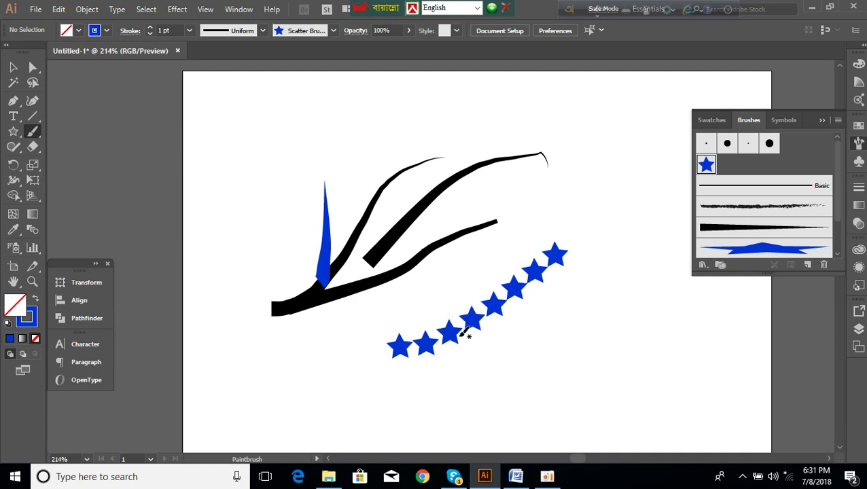
pyautogui.moveTo(273, 214); pyautogui.dragTo(532, 188)
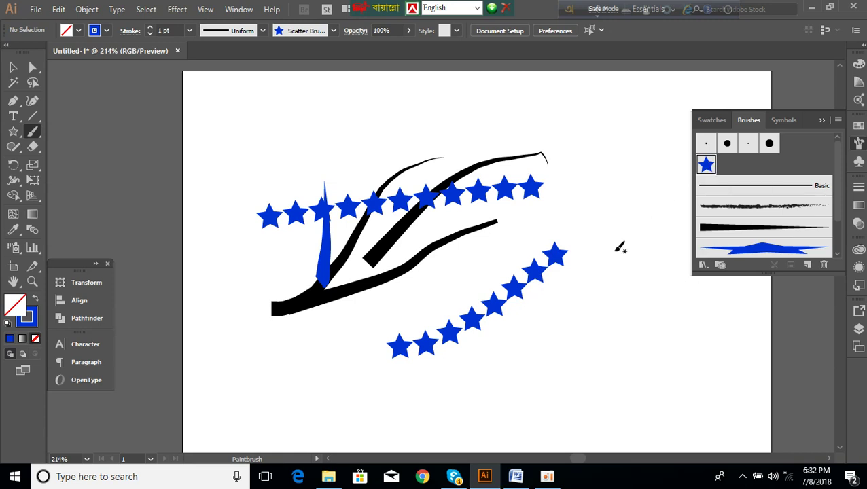
pyautogui.click(13, 67)
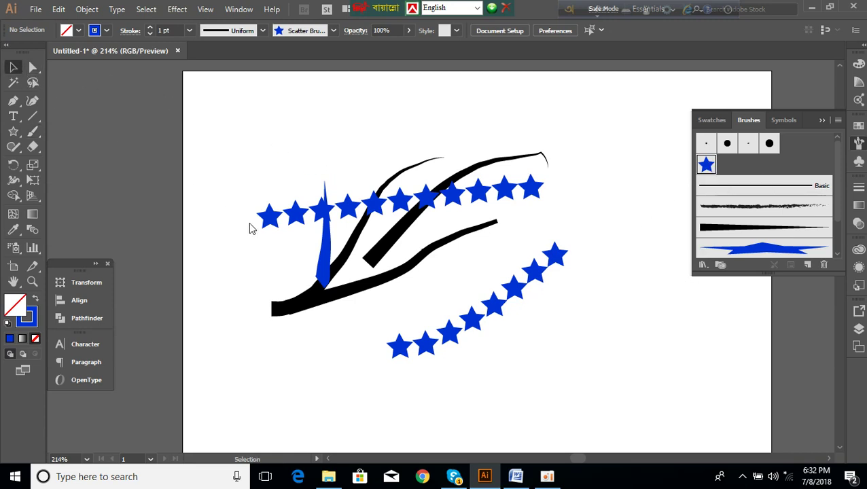
pyautogui.click(302, 221)
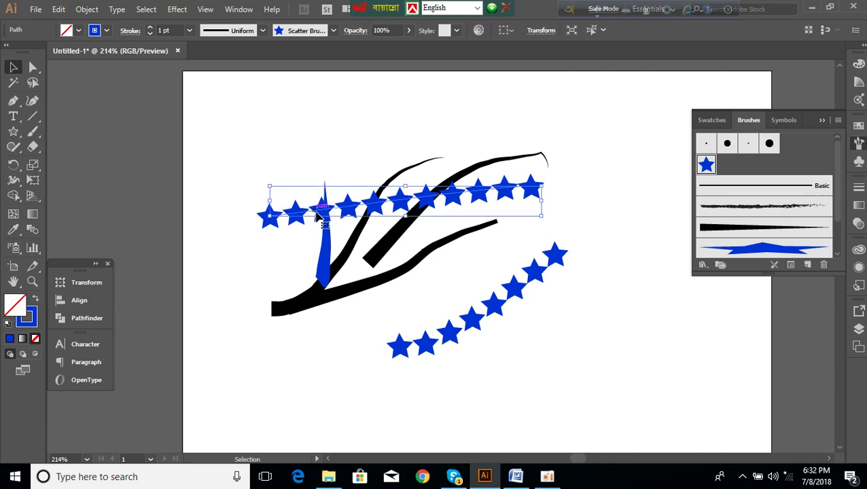
# Move the upper star trail up-left and open the star brush options with Preview on
pyautogui.moveTo(316, 215)
pyautogui.mouseDown()
pyautogui.moveTo(219, 154)
pyautogui.moveTo(456, 178)
pyautogui.mouseUp()
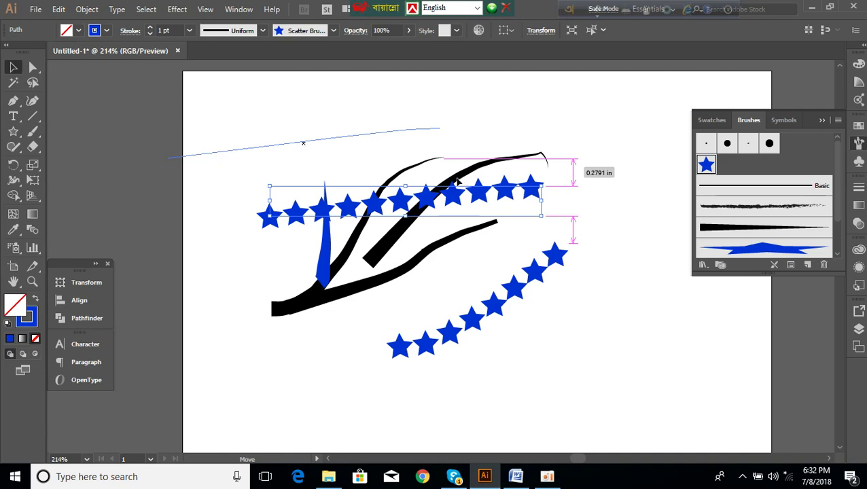
pyautogui.moveTo(560, 161); pyautogui.dragTo(303, 136)
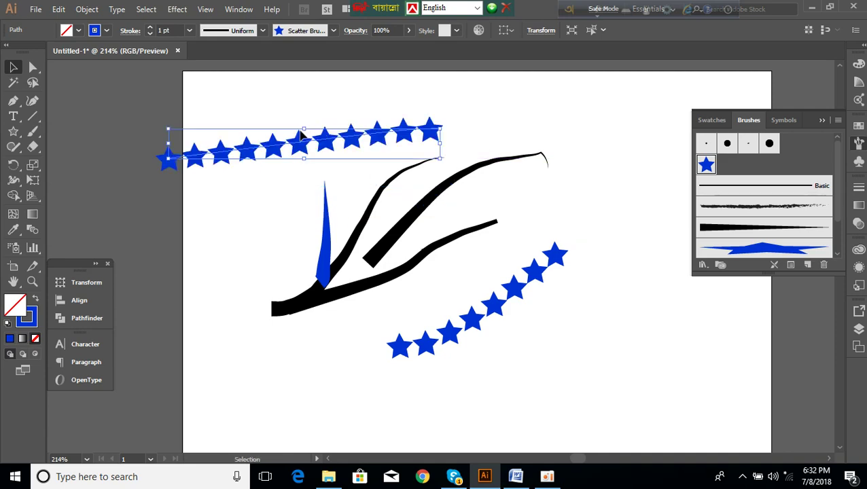
pyautogui.doubleClick(706, 164)
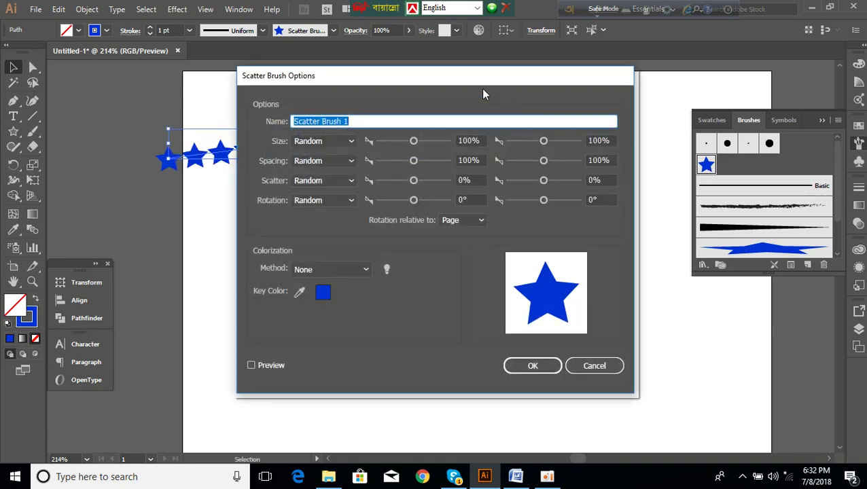
pyautogui.moveTo(494, 79); pyautogui.dragTo(660, 86)
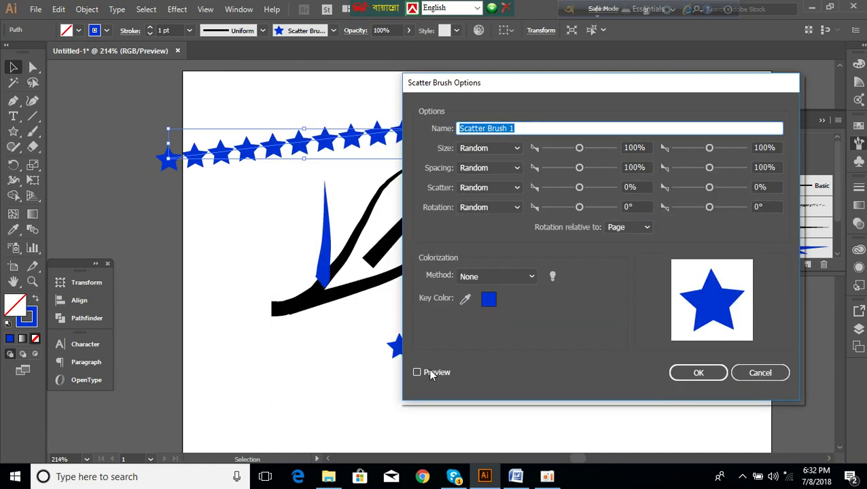
pyautogui.click(428, 372)
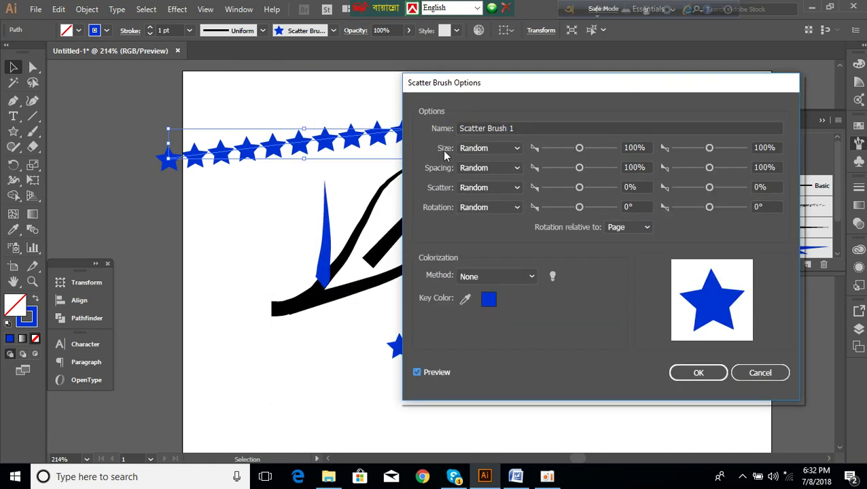
# Set the star brush to 58% size, 190% spacing, -204% scatter, -37° rotation, applied to strokes
pyautogui.click(559, 148)
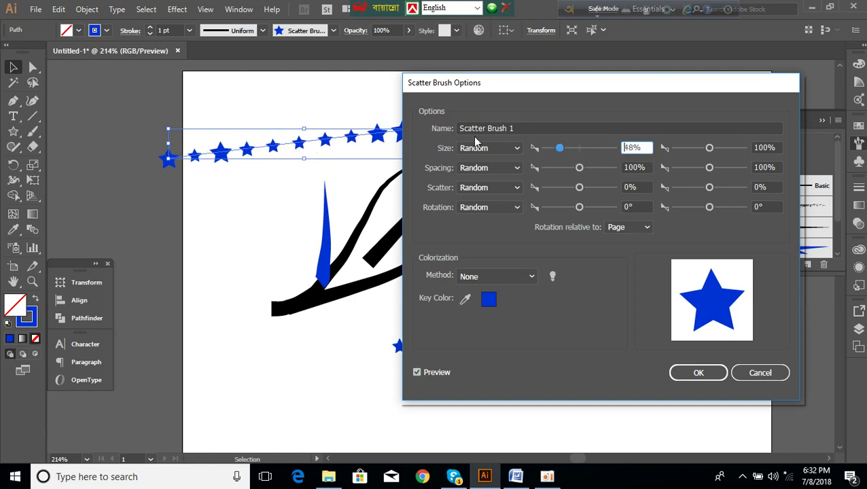
pyautogui.moveTo(494, 95); pyautogui.dragTo(545, 96)
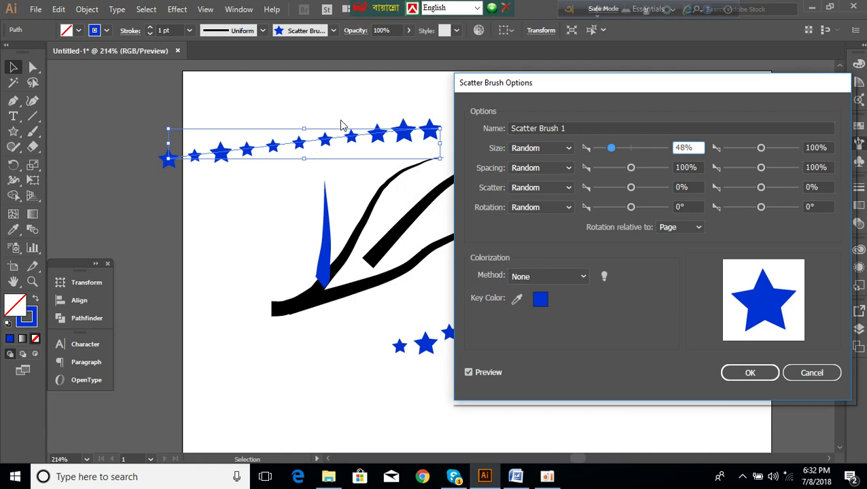
pyautogui.moveTo(606, 150)
pyautogui.mouseDown()
pyautogui.moveTo(615, 173)
pyautogui.moveTo(636, 177)
pyautogui.mouseUp()
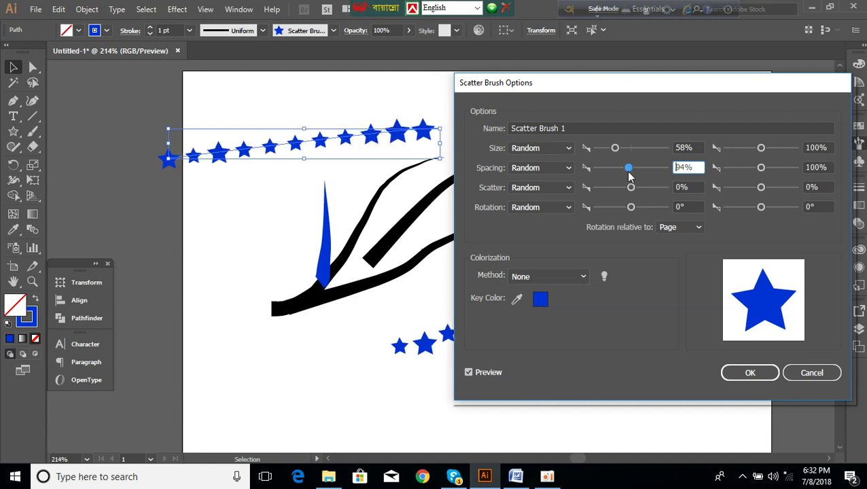
pyautogui.moveTo(636, 176); pyautogui.dragTo(624, 188)
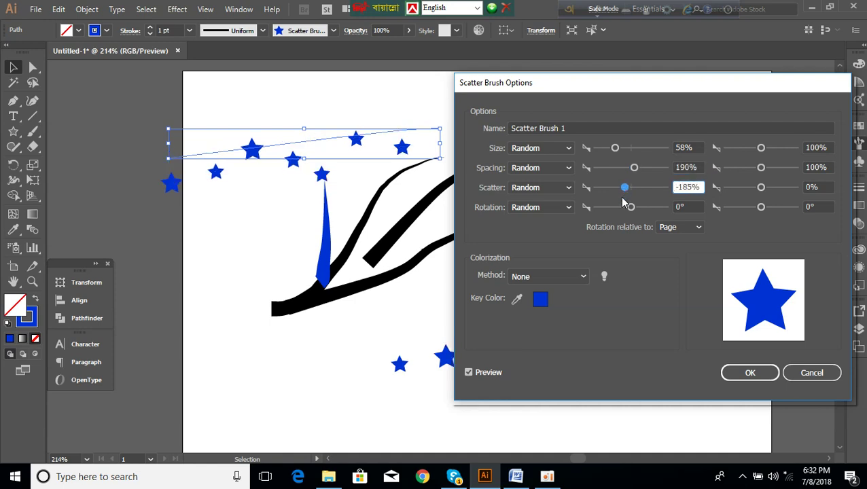
pyautogui.moveTo(624, 188); pyautogui.dragTo(625, 188)
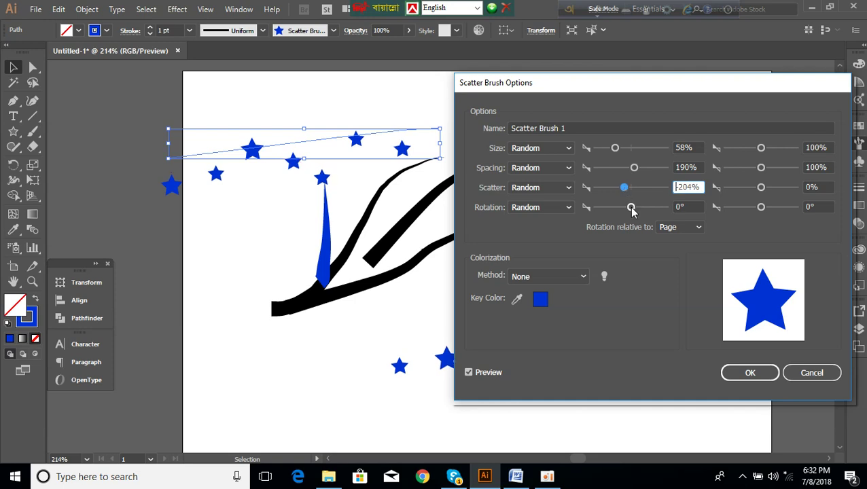
pyautogui.moveTo(631, 208); pyautogui.dragTo(623, 212)
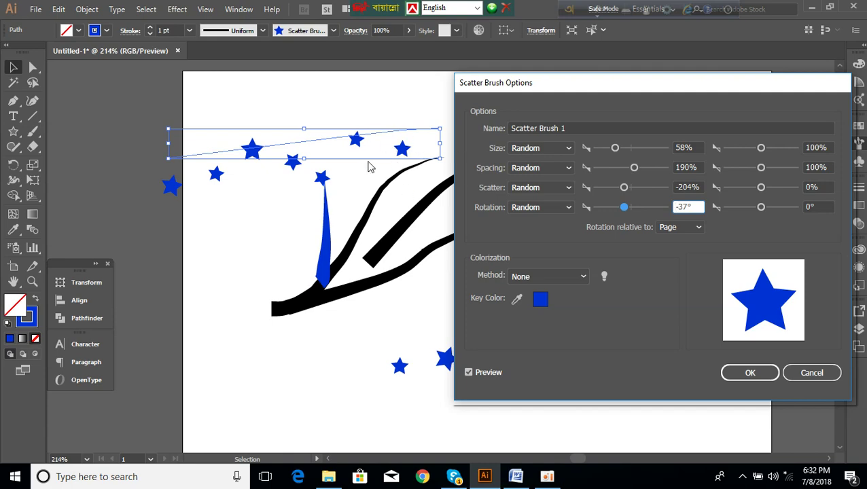
pyautogui.click(747, 372)
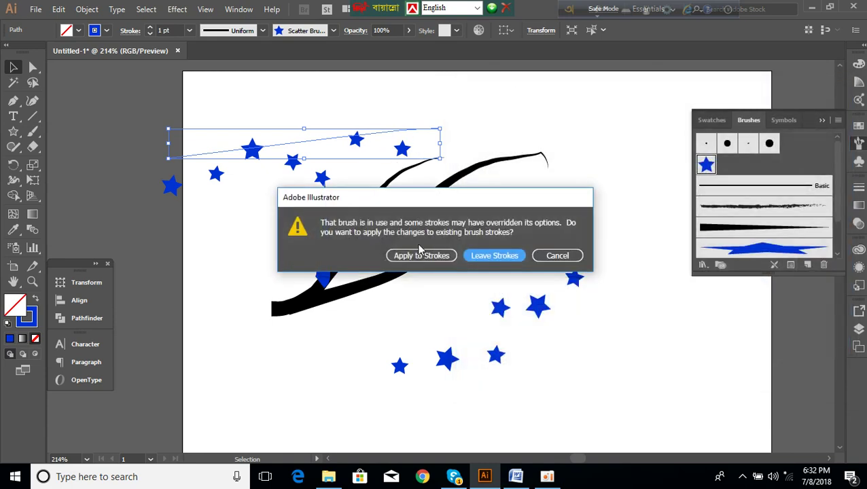
pyautogui.click(421, 256)
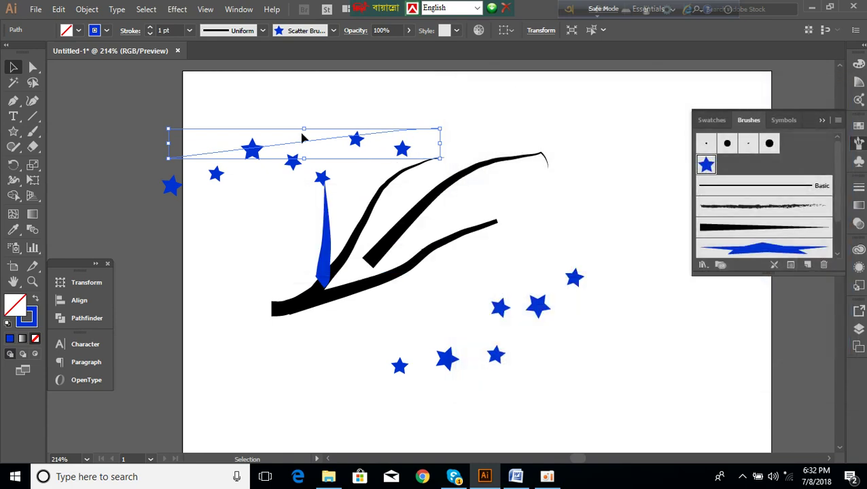
# Paint four more trails of blue stars around the branches with Scatter Brush 1
pyautogui.click(33, 133)
pyautogui.moveTo(526, 234); pyautogui.dragTo(590, 155)
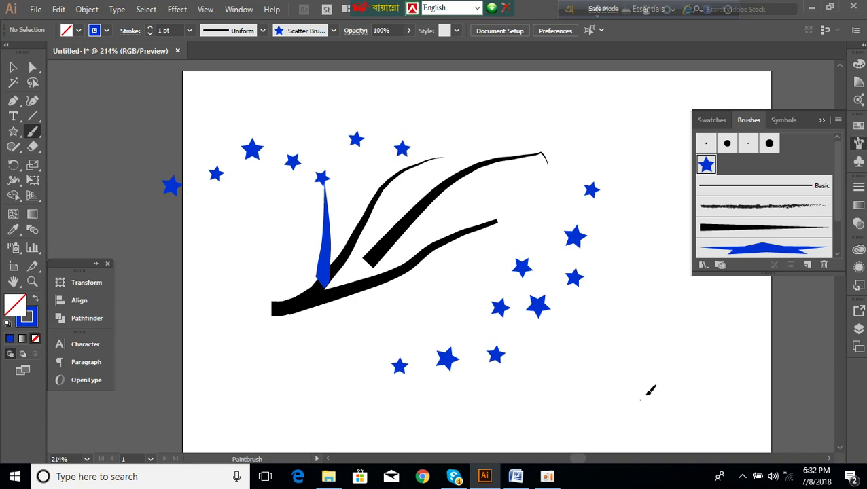
pyautogui.moveTo(653, 400); pyautogui.dragTo(670, 233)
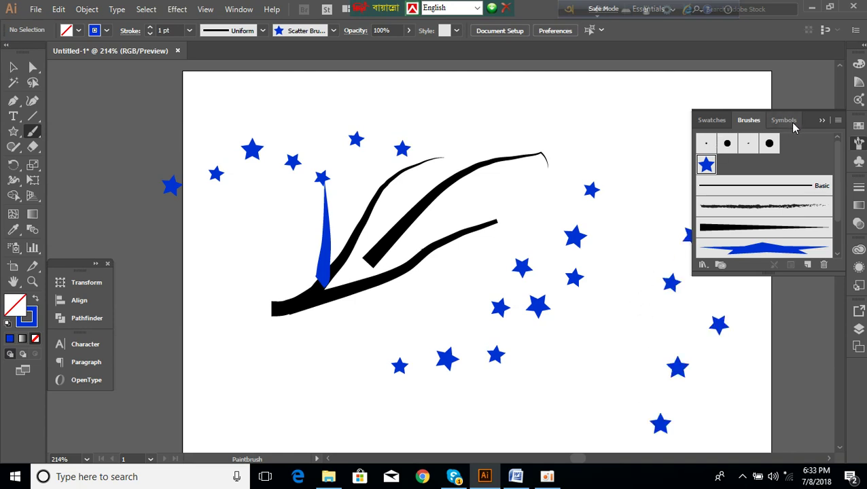
pyautogui.click(821, 121)
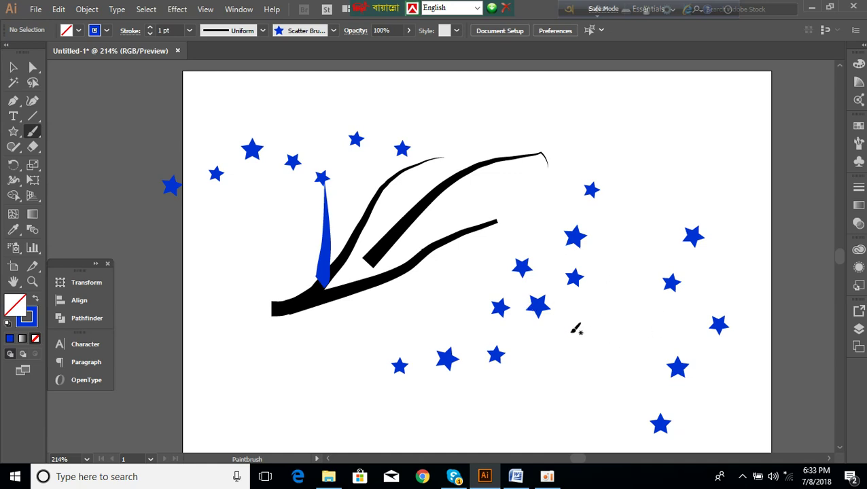
pyautogui.moveTo(470, 97); pyautogui.dragTo(728, 146)
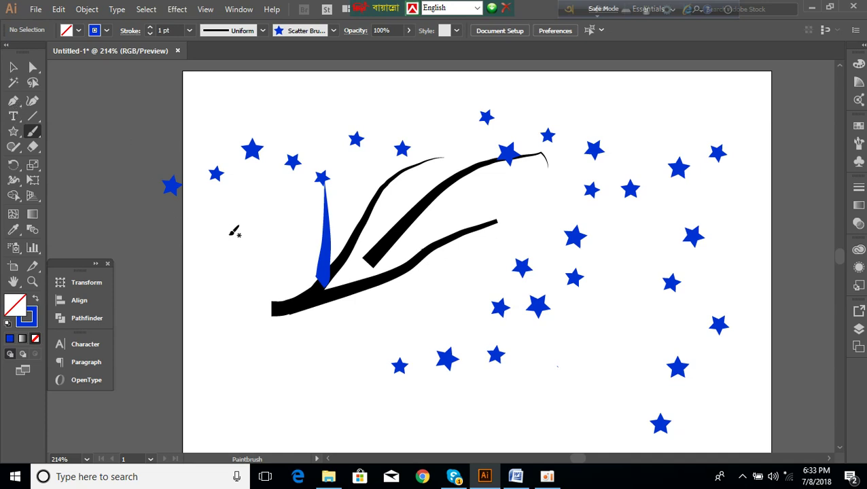
pyautogui.moveTo(404, 258); pyautogui.dragTo(579, 324)
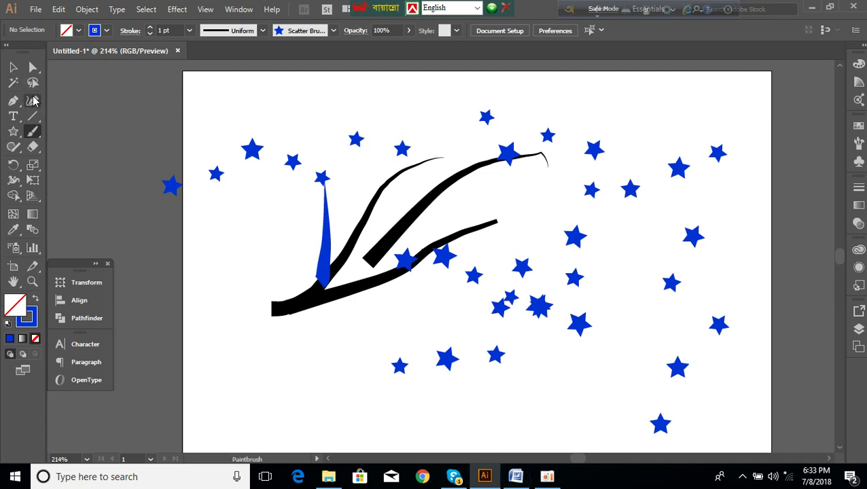
pyautogui.click(13, 67)
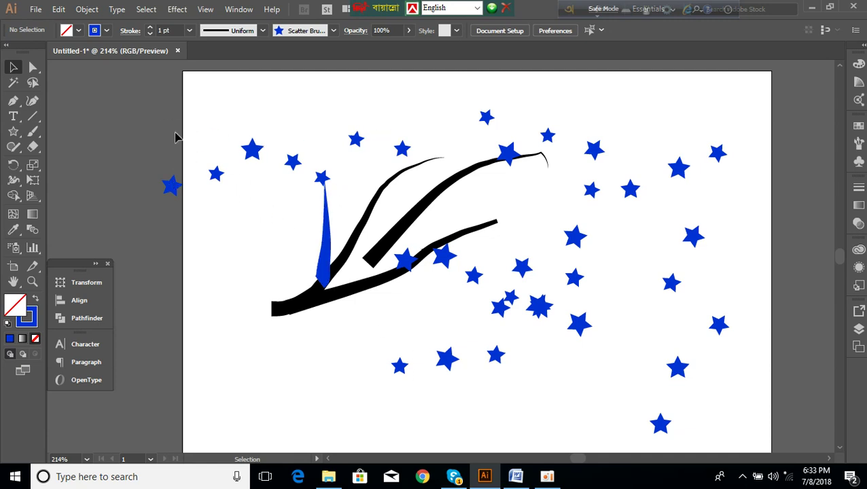
# Select all the artwork and delete it to clear the artboard
pyautogui.click(447, 364)
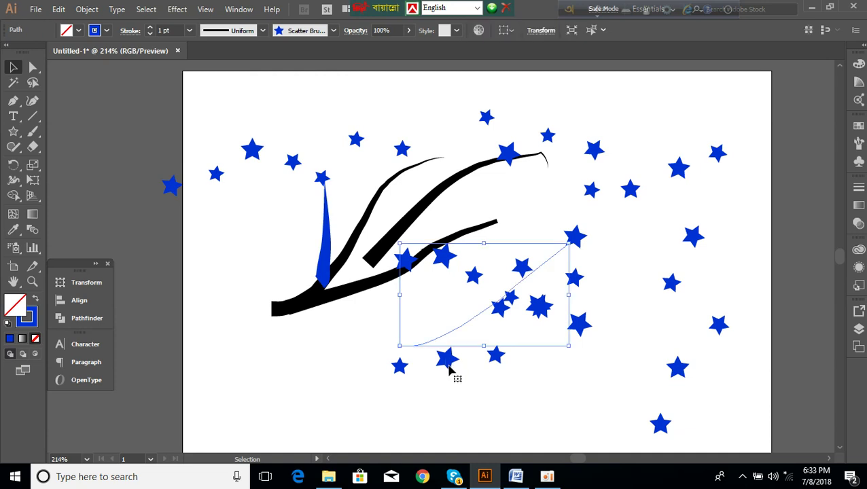
pyautogui.hotkey('ctrl', 'a')
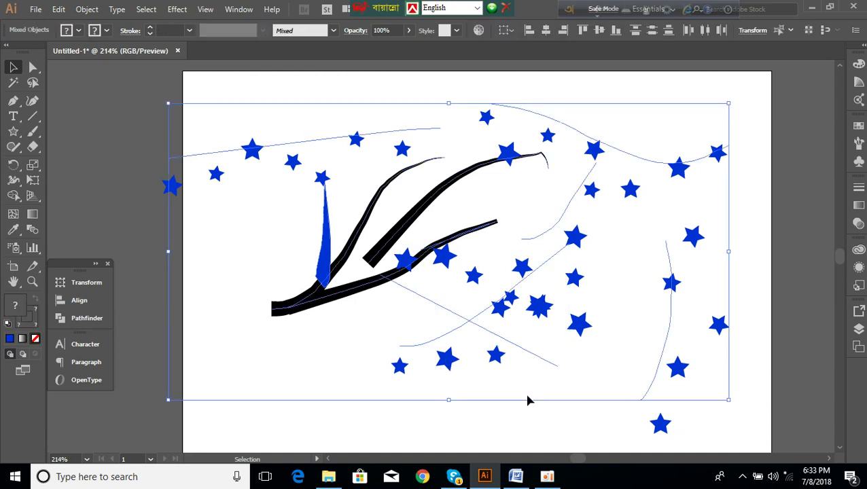
pyautogui.press('Delete')
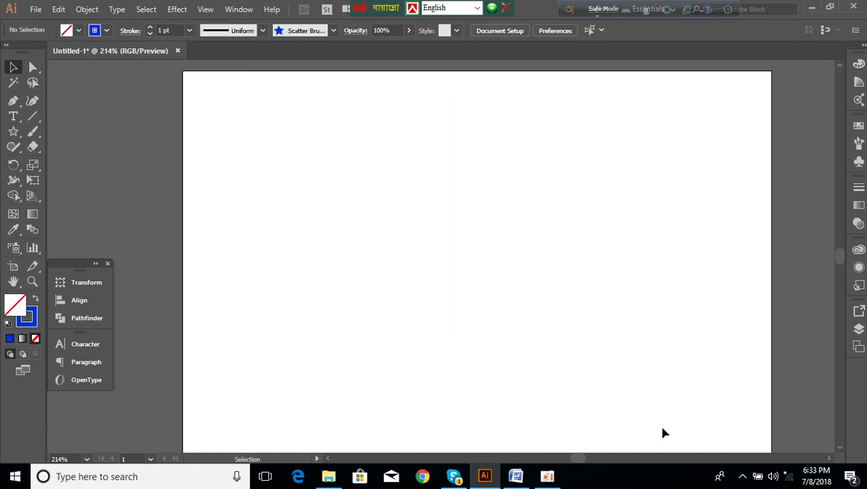
# Draw a small solid blue star with no outline near the artboard's top-left
pyautogui.click(13, 131)
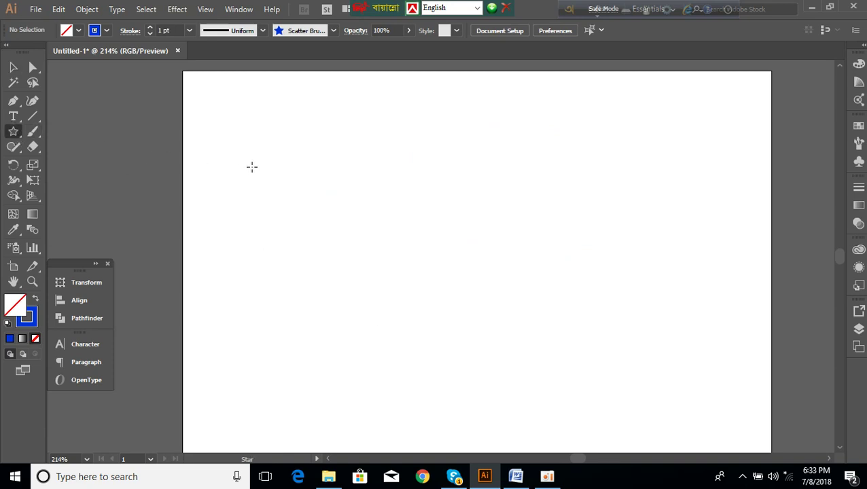
pyautogui.moveTo(255, 167)
pyautogui.mouseDown()
pyautogui.moveTo(285, 201)
pyautogui.moveTo(268, 179)
pyautogui.mouseUp()
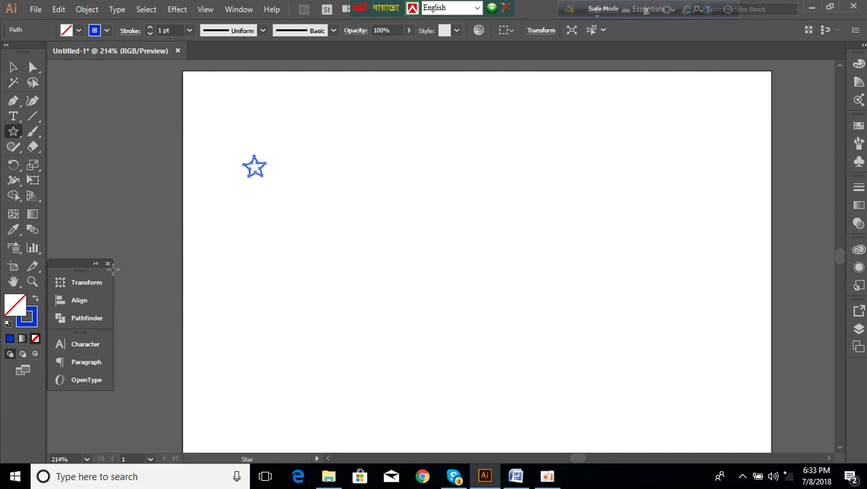
pyautogui.click(34, 300)
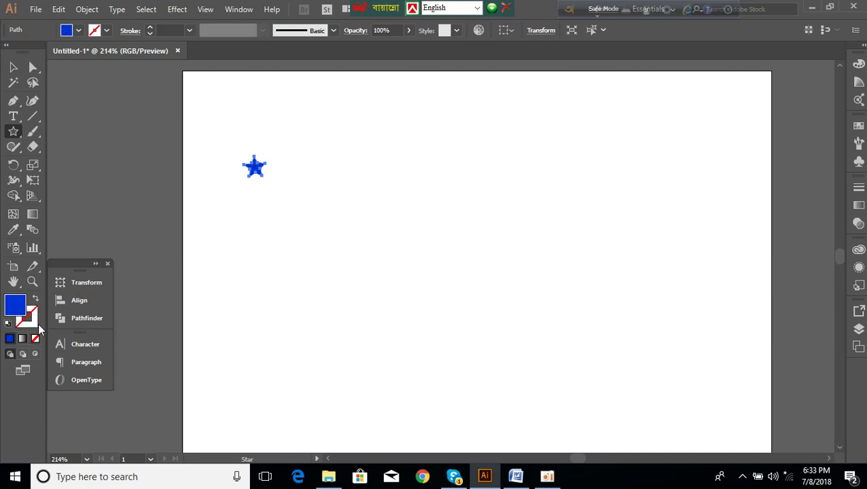
pyautogui.click(12, 65)
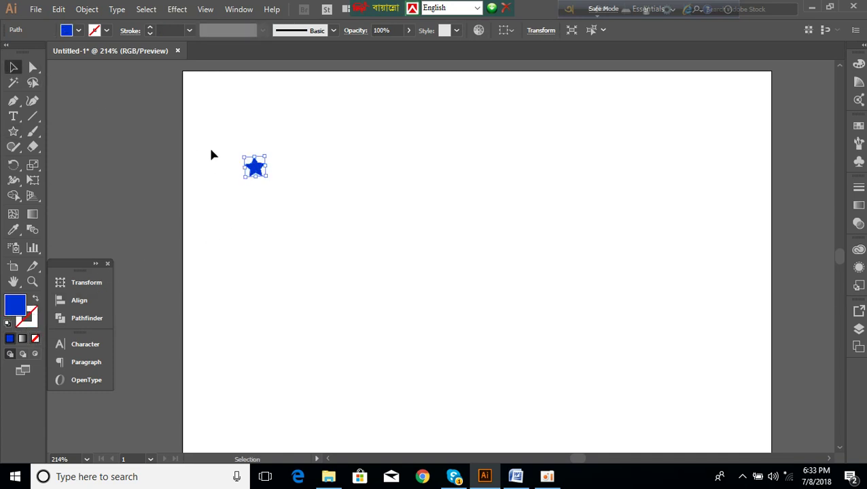
# Create Pattern Brush 1 from the blue star, accepting the default pattern brush options
pyautogui.click(239, 10)
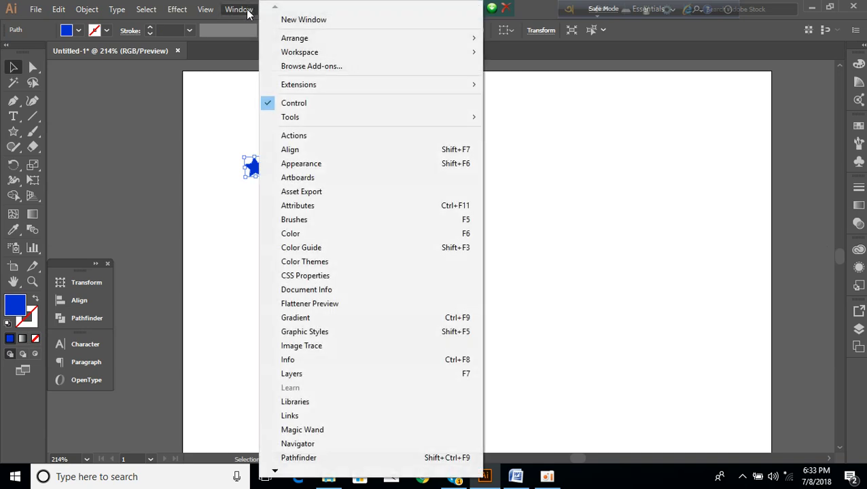
pyautogui.click(314, 226)
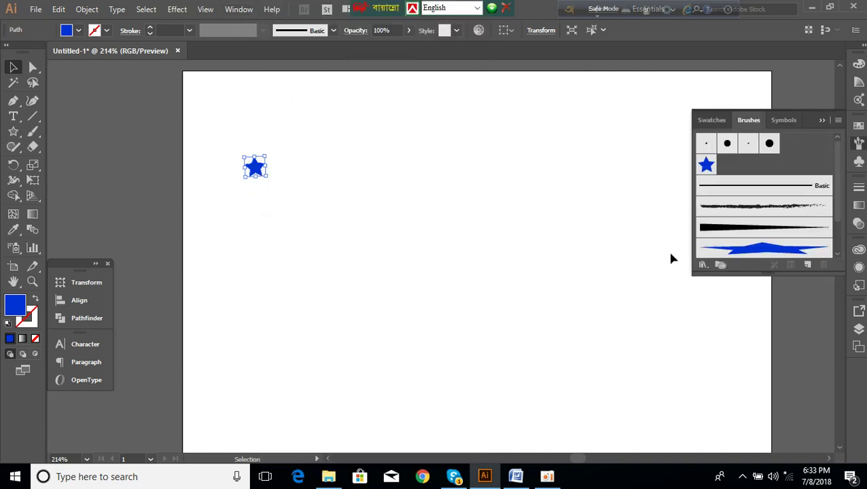
pyautogui.click(807, 266)
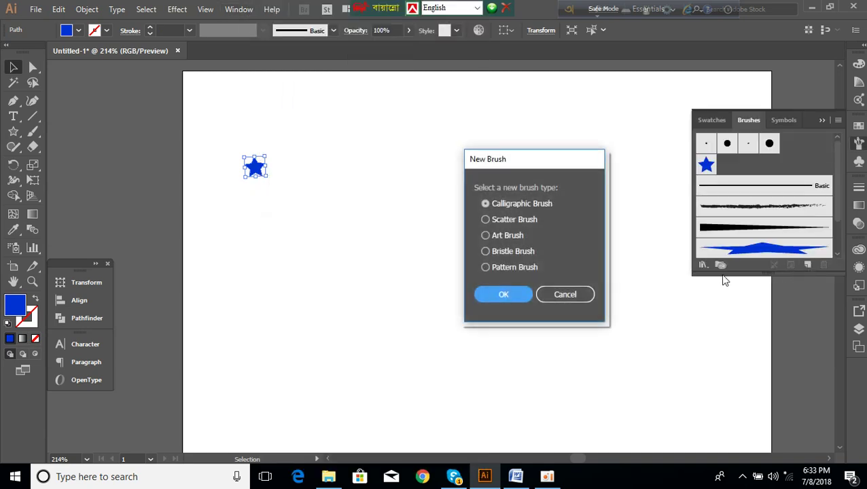
pyautogui.click(504, 268)
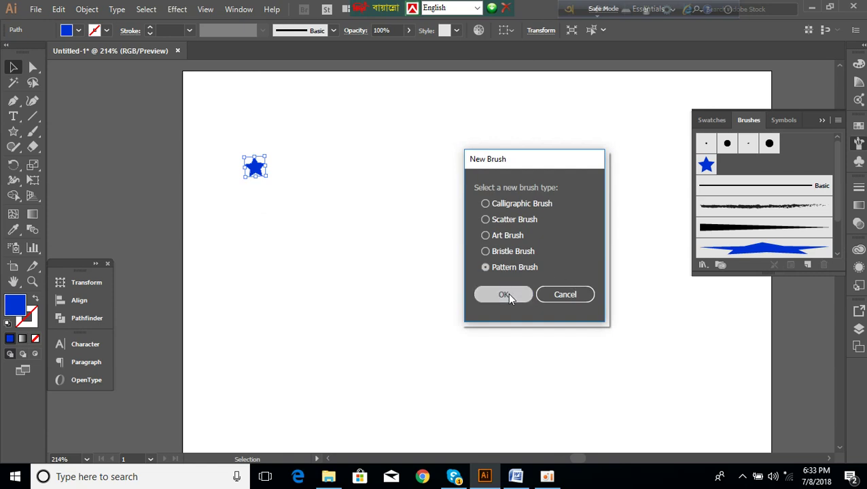
pyautogui.click(507, 293)
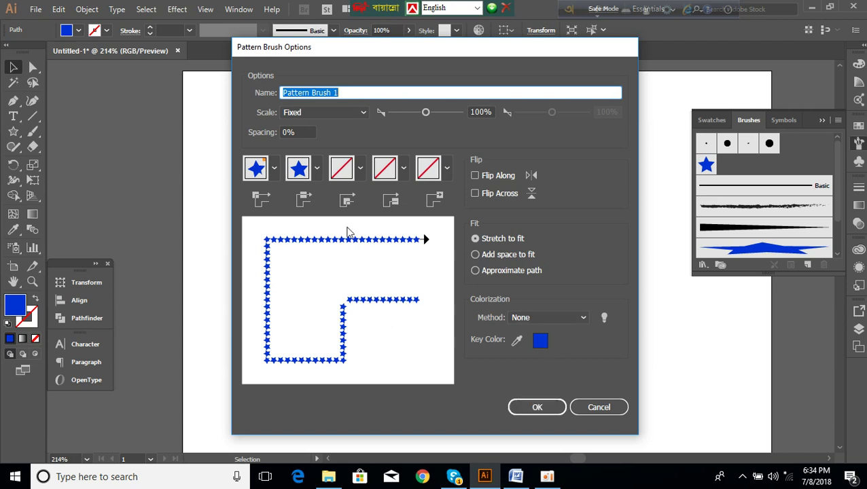
pyautogui.click(537, 407)
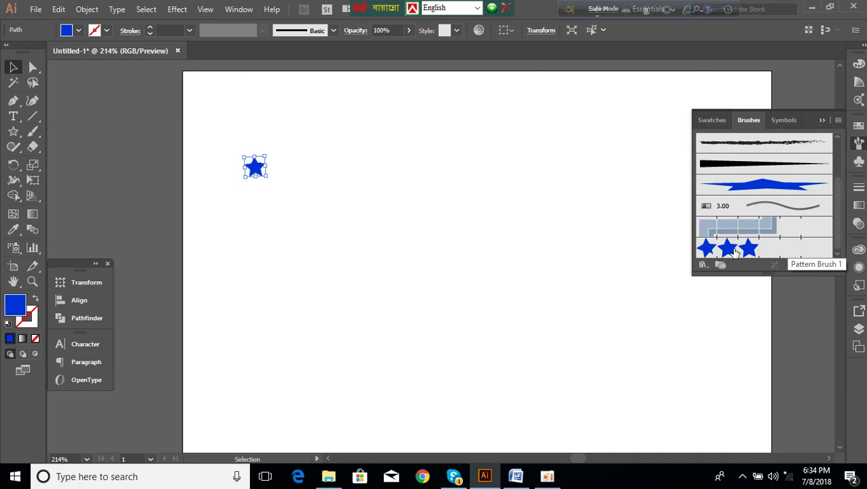
pyautogui.click(822, 121)
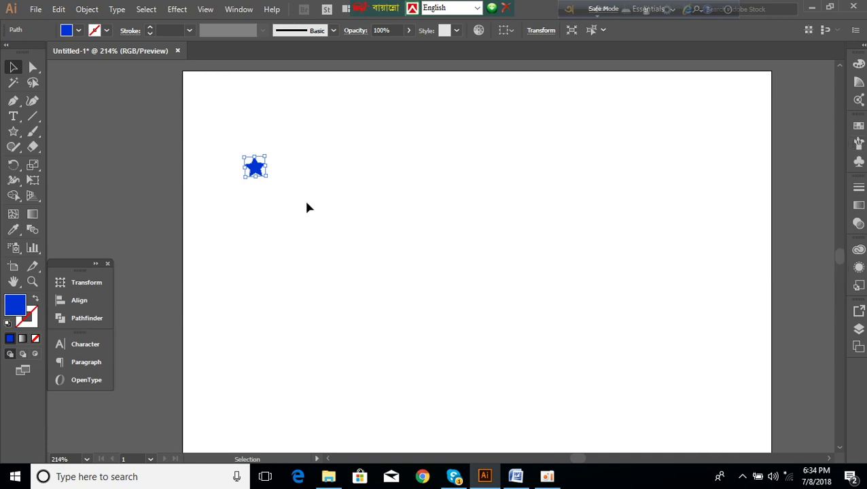
# Draw an unfilled blue-outlined rectangle and pull its edges just inside the artboard
pyautogui.click(13, 131)
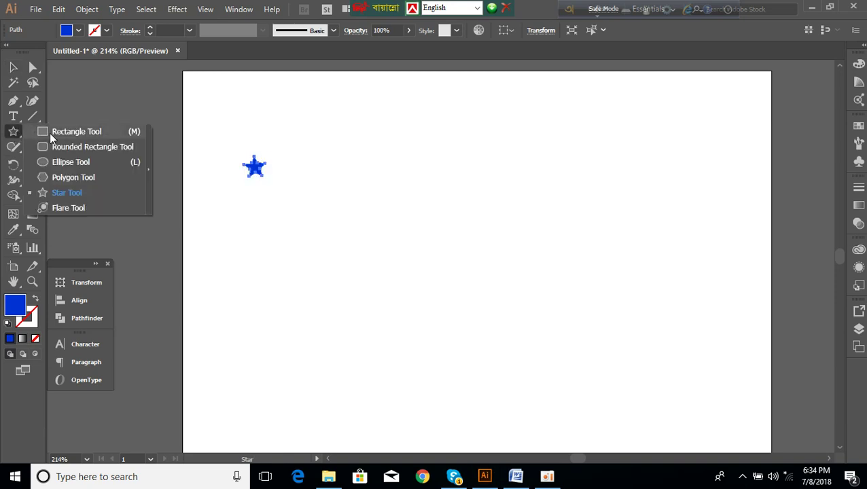
pyautogui.click(51, 133)
pyautogui.moveTo(182, 73)
pyautogui.mouseDown()
pyautogui.moveTo(529, 413)
pyautogui.moveTo(769, 450)
pyautogui.moveTo(761, 449)
pyautogui.mouseUp()
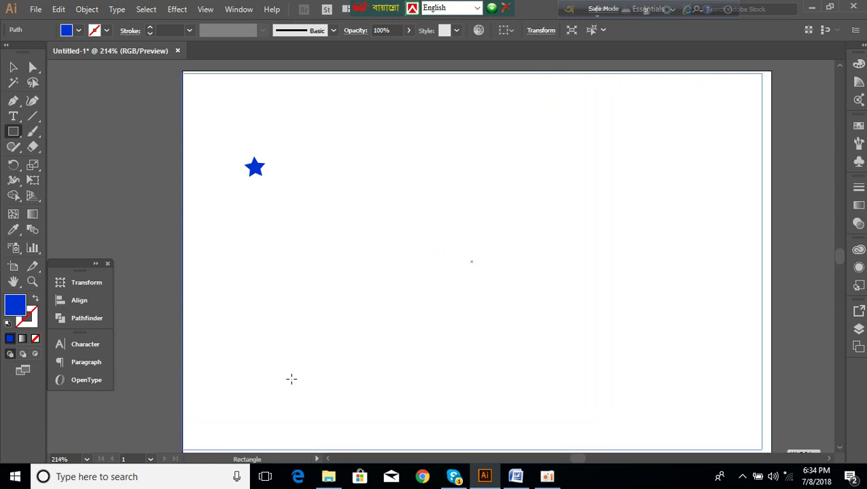
pyautogui.click(37, 299)
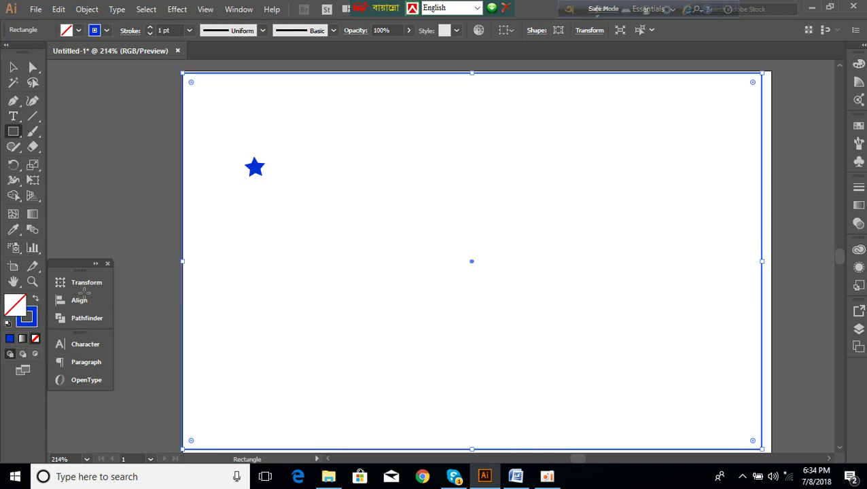
pyautogui.moveTo(183, 448); pyautogui.dragTo(217, 435)
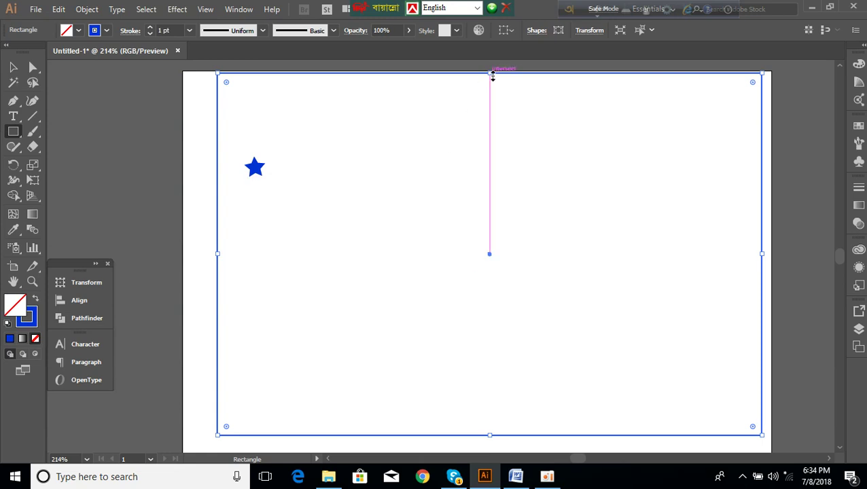
pyautogui.moveTo(492, 73); pyautogui.dragTo(490, 81)
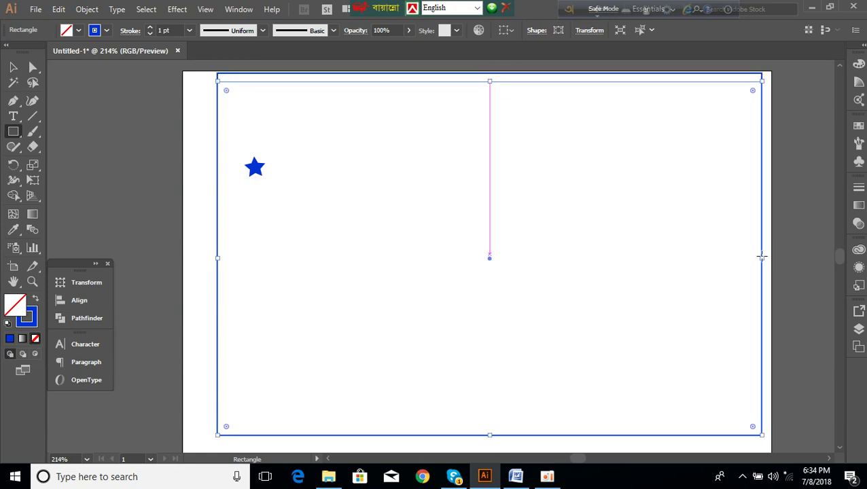
pyautogui.moveTo(761, 257); pyautogui.dragTo(741, 257)
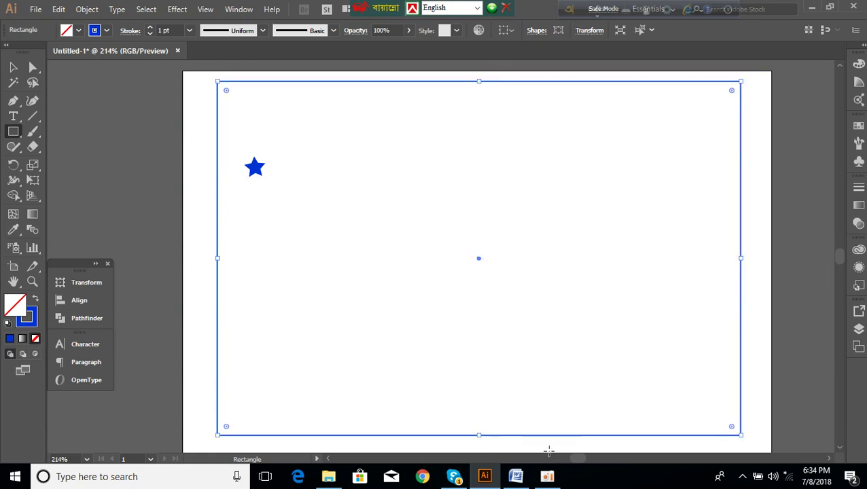
pyautogui.moveTo(479, 434)
pyautogui.mouseDown()
pyautogui.moveTo(479, 426)
pyautogui.moveTo(478, 435)
pyautogui.mouseUp()
# Apply Pattern Brush 1 to the selected rectangle to frame it with blue stars
pyautogui.click(238, 9)
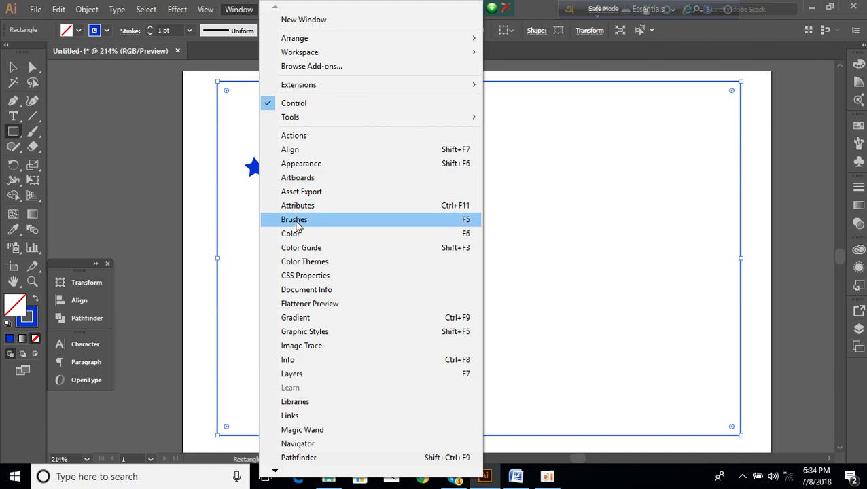
pyautogui.click(294, 220)
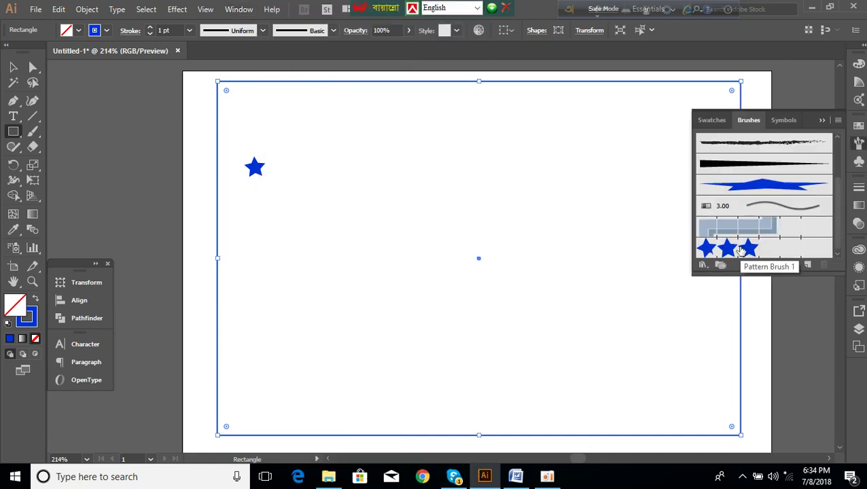
pyautogui.click(752, 250)
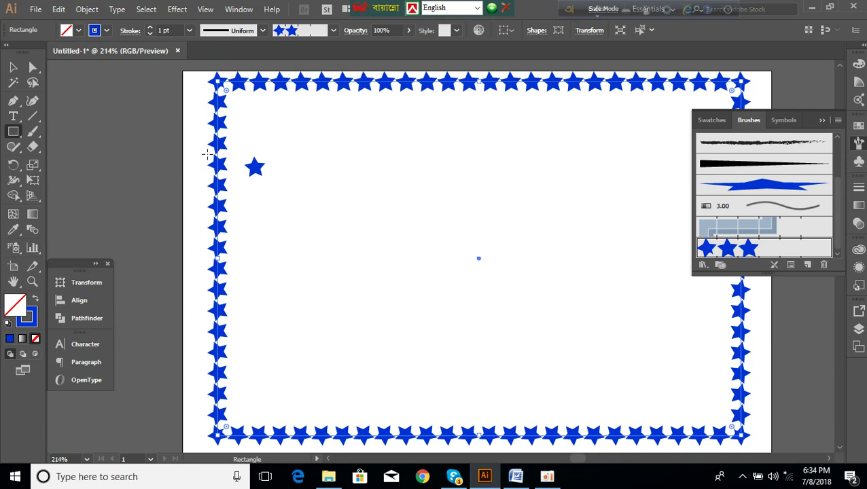
pyautogui.click(821, 121)
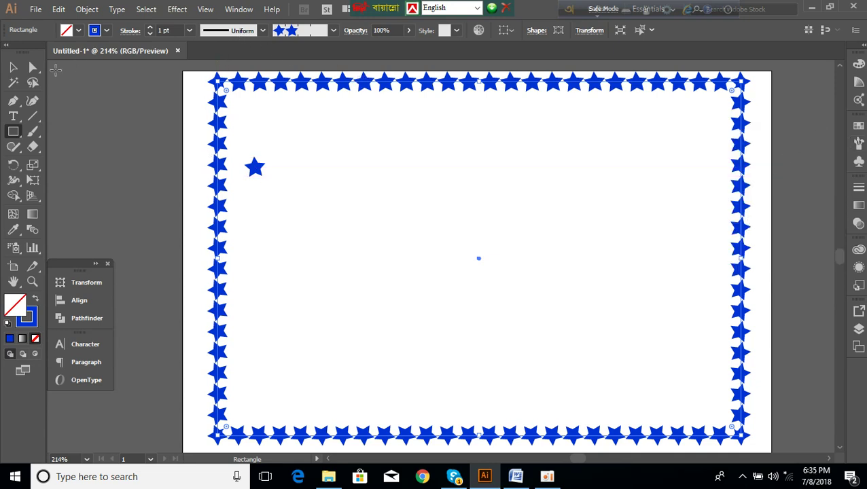
pyautogui.click(12, 67)
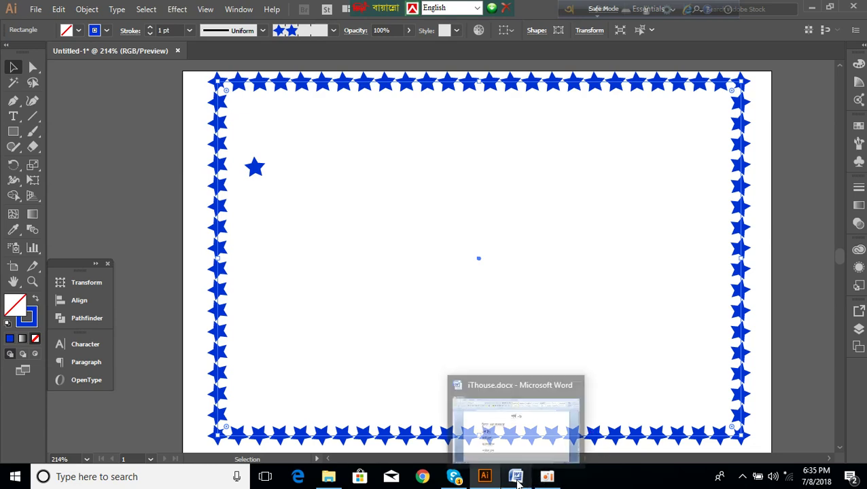
# Bring the iThouse.docx Word document to the front from the taskbar
pyautogui.click(485, 477)
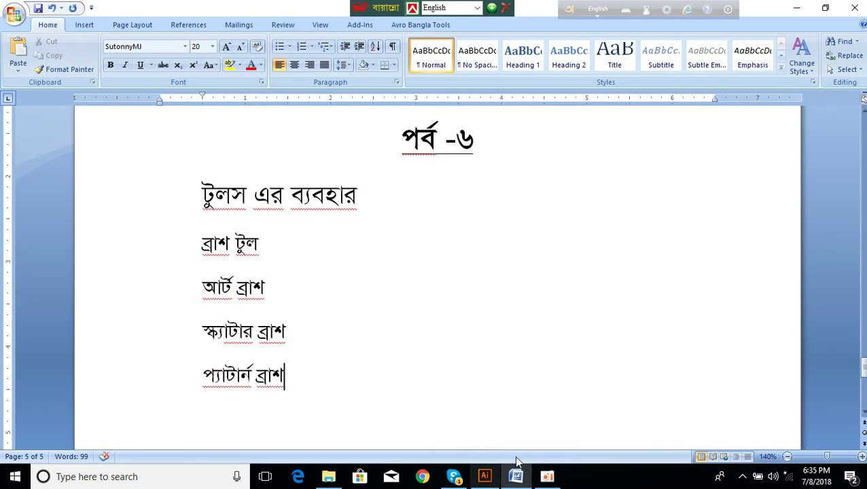
pyautogui.click(552, 480)
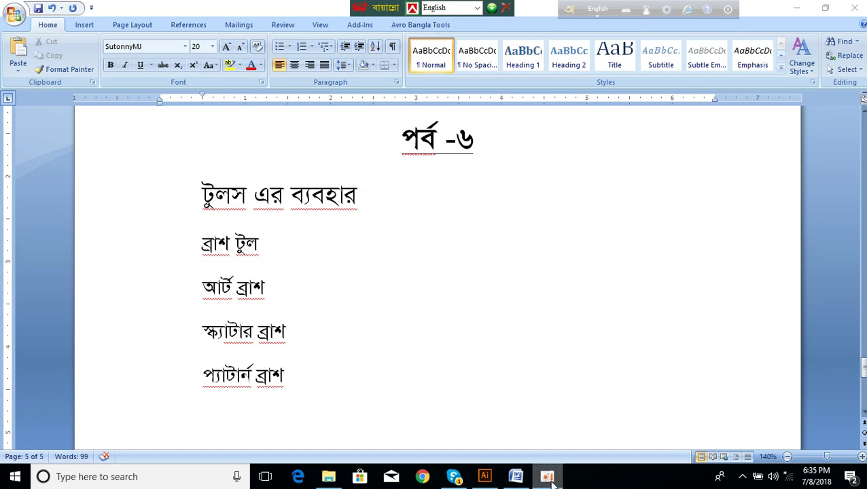